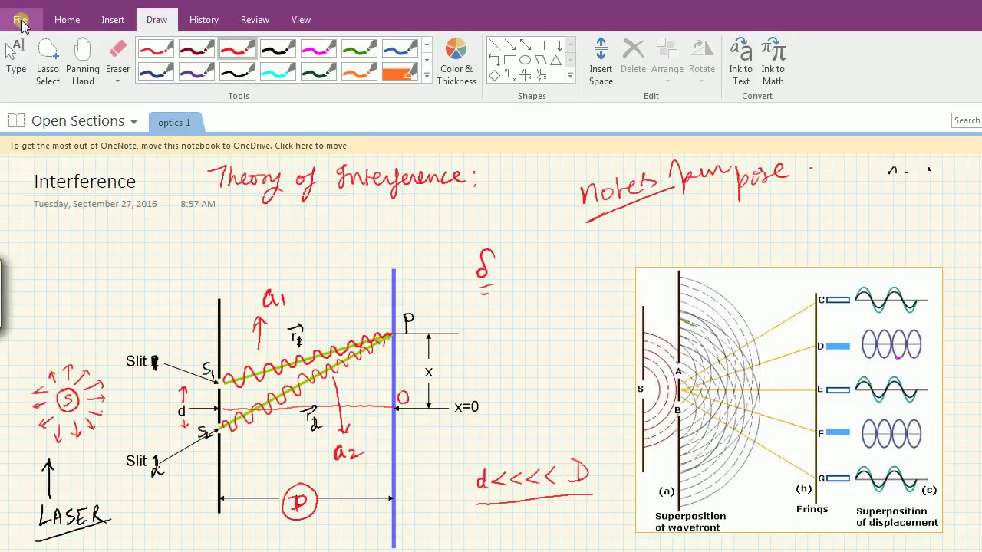
Step: Review the notebook's new, open, export and send options, including the export file formats for page, section and notebook
click(22, 25)
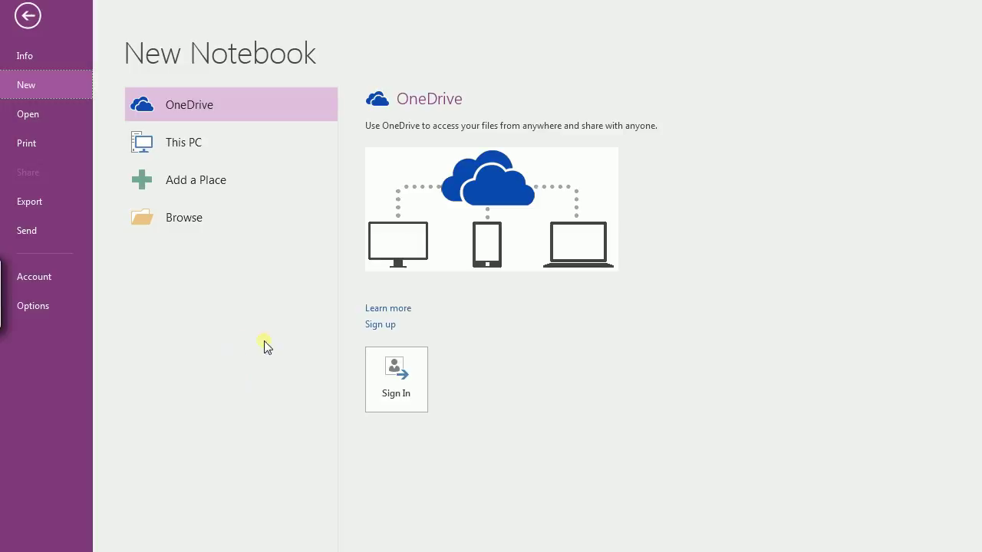
click(29, 114)
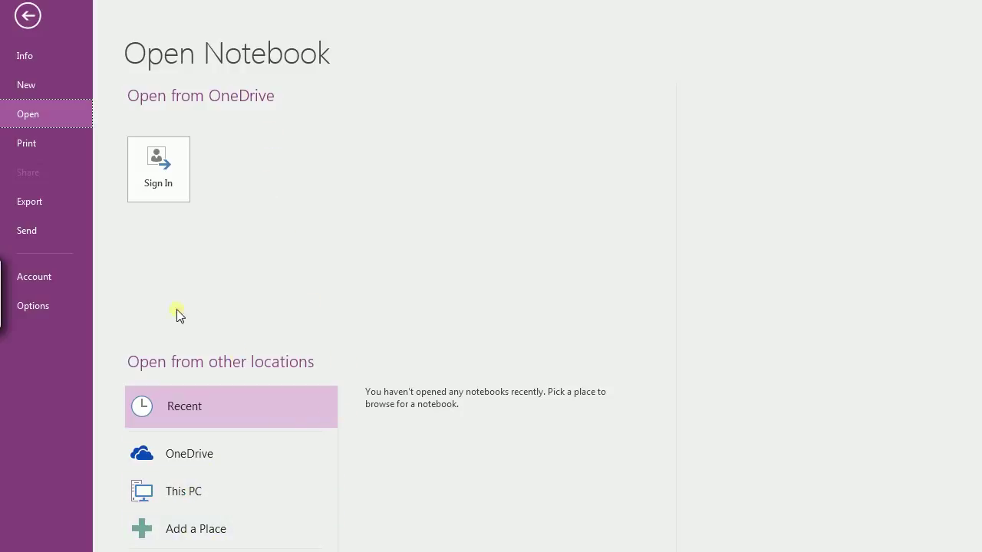
click(42, 199)
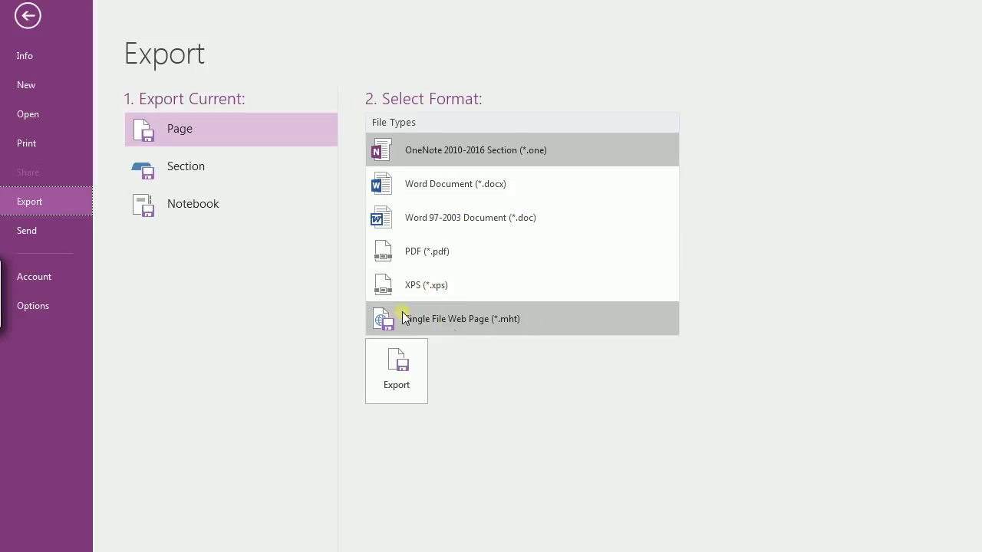
click(182, 178)
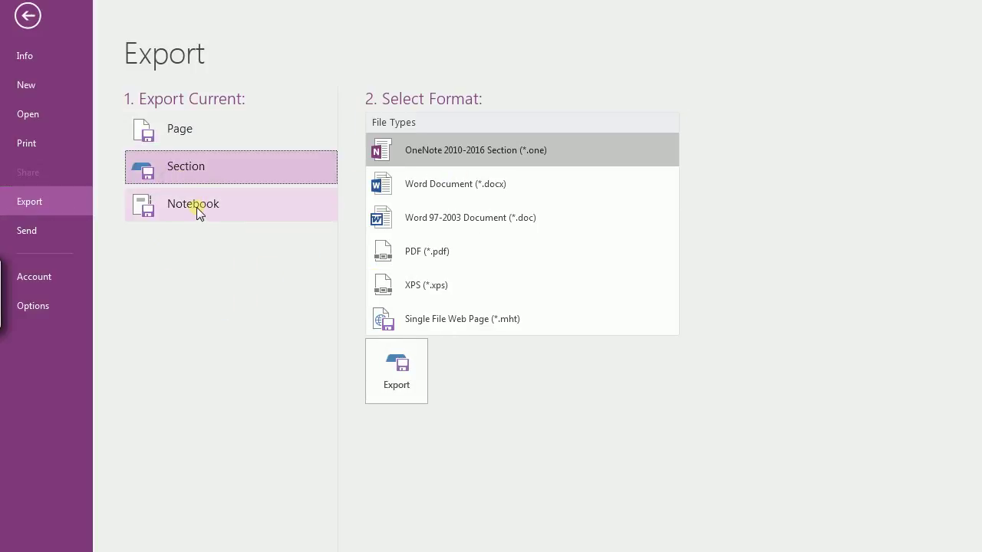
click(216, 212)
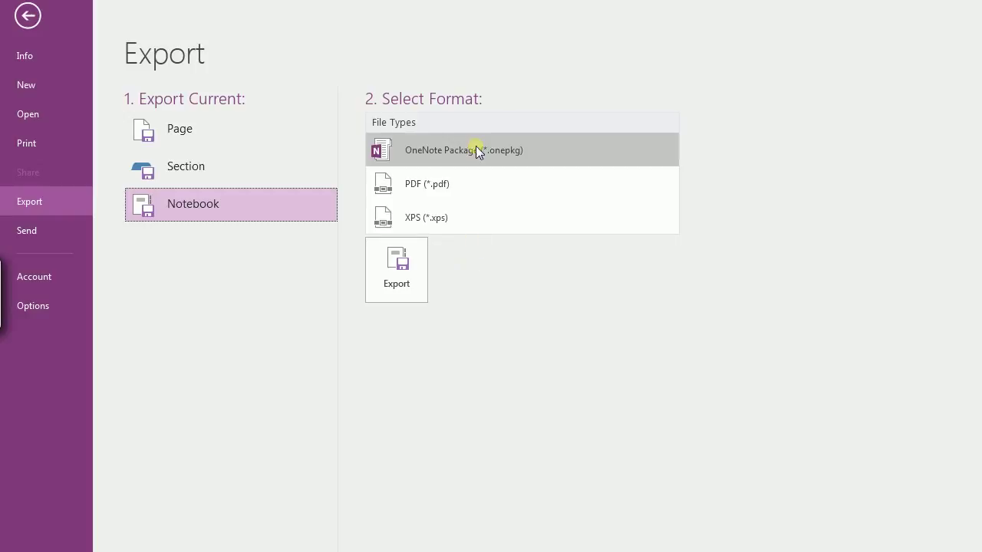
click(38, 231)
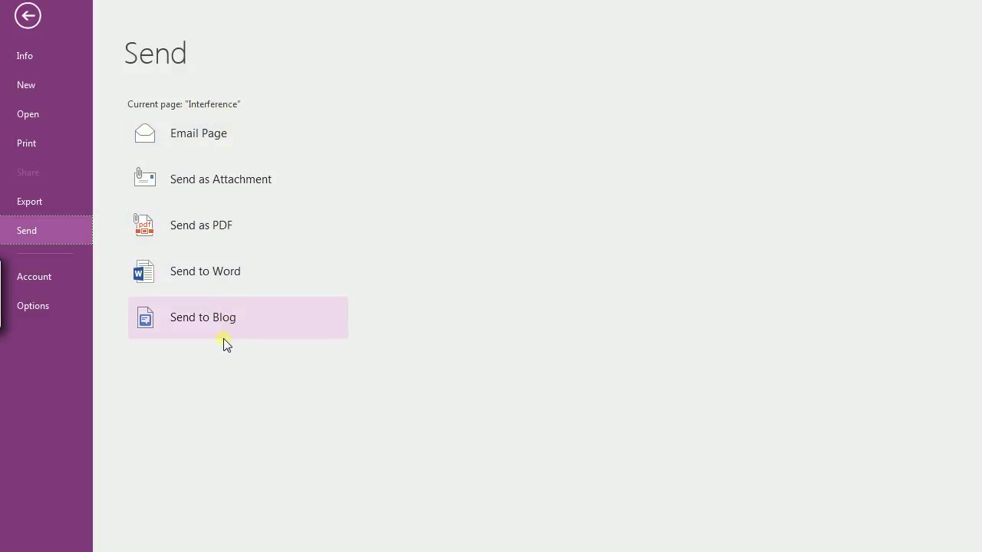
click(28, 15)
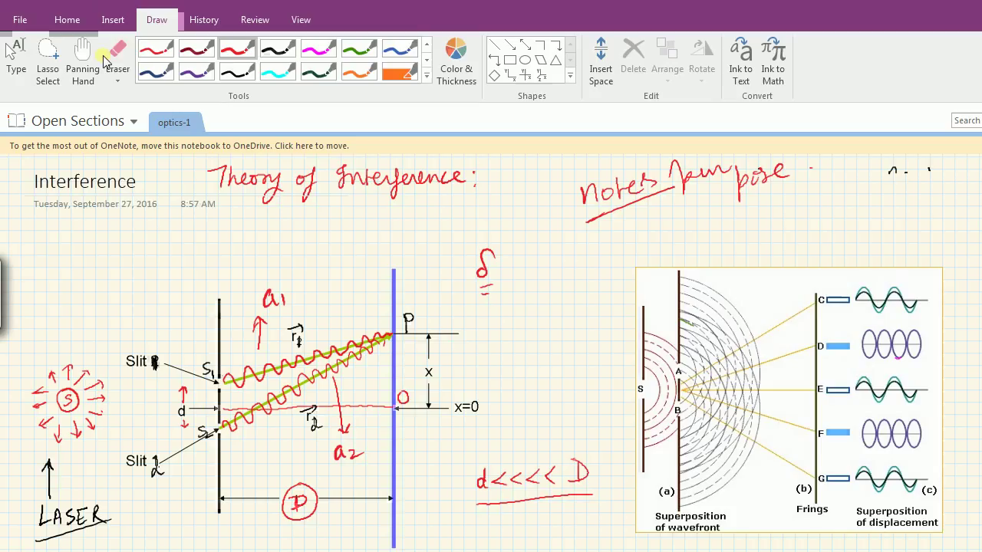
Step: Look over the basic text and insert commands, and examine the gallery of built-in equations
click(70, 24)
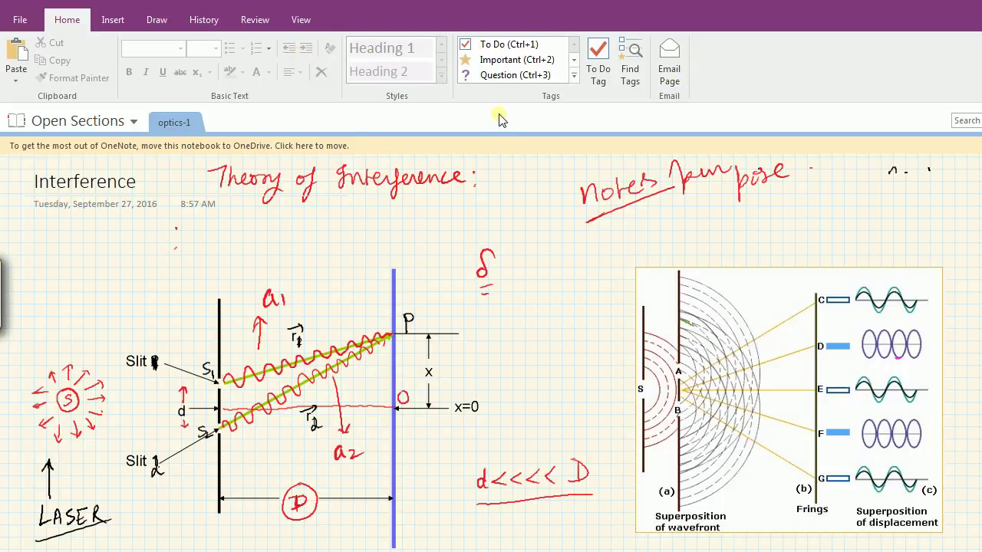
click(114, 21)
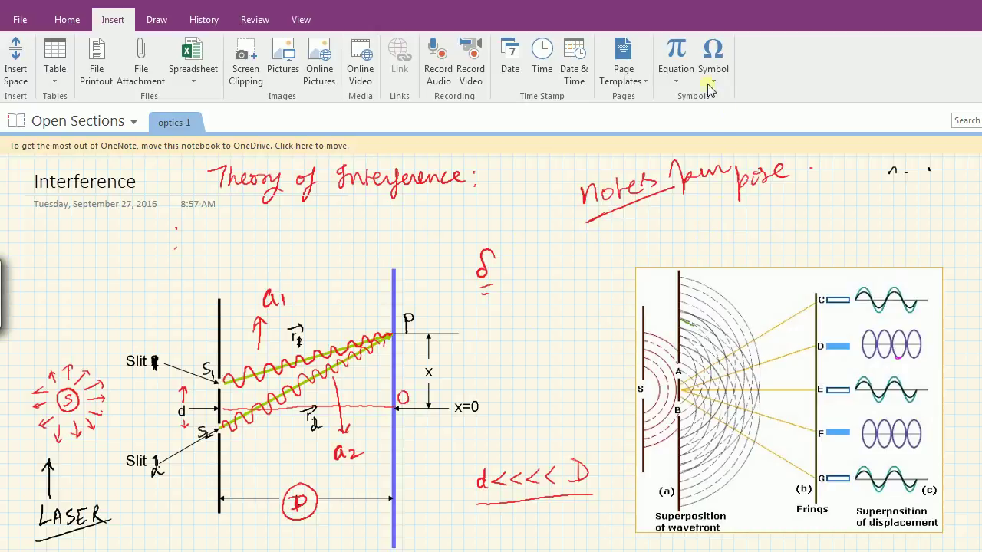
click(676, 84)
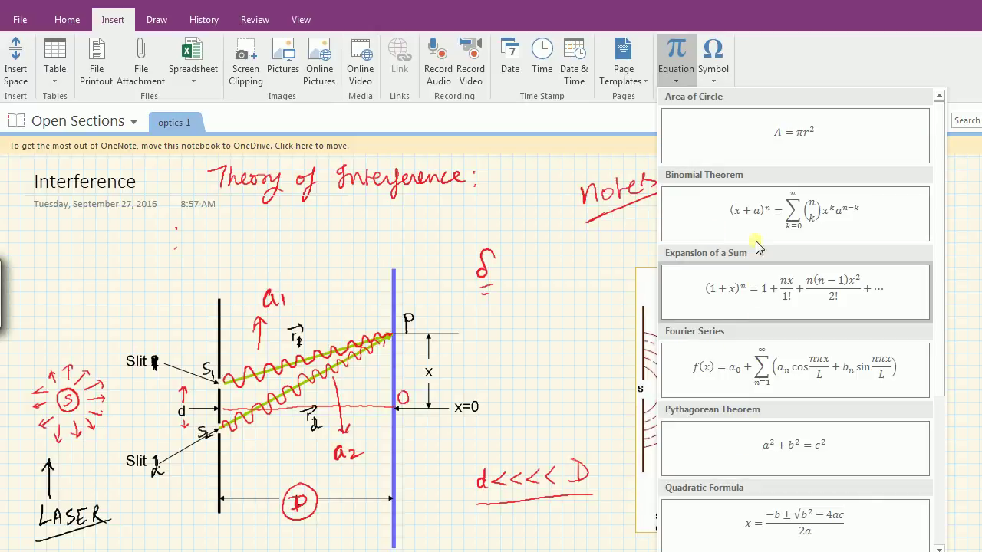
click(603, 128)
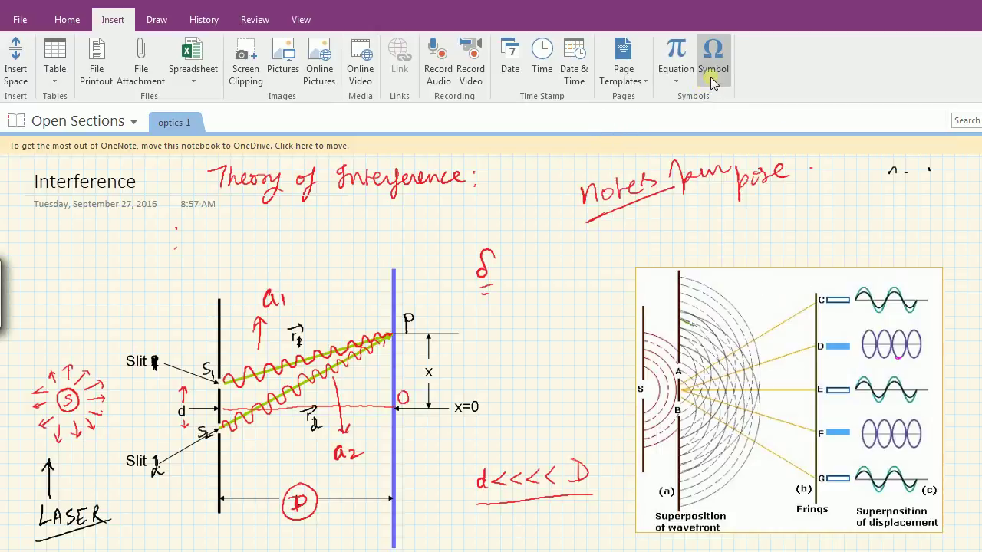
Step: Insert an Ω symbol below the page's date line and circle it in red ink
click(713, 80)
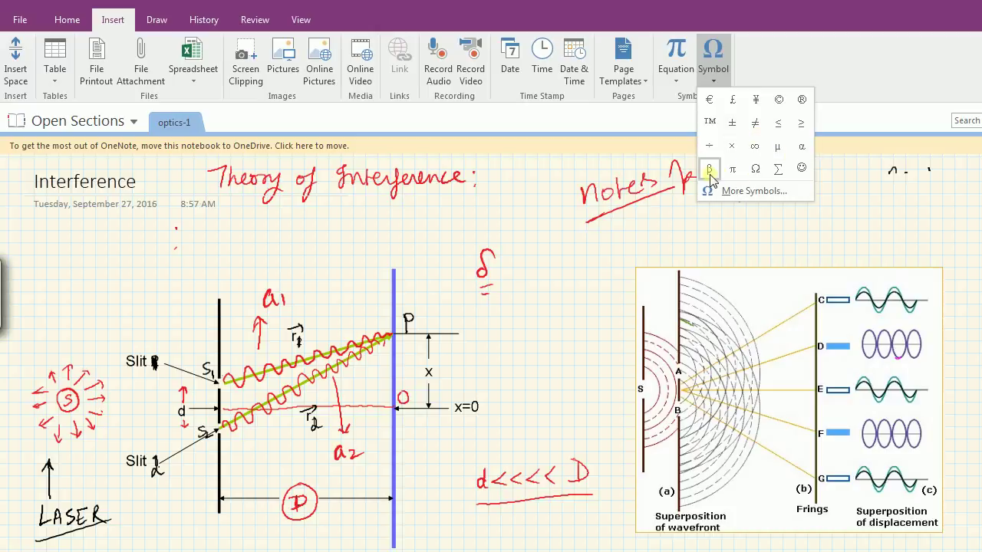
click(759, 174)
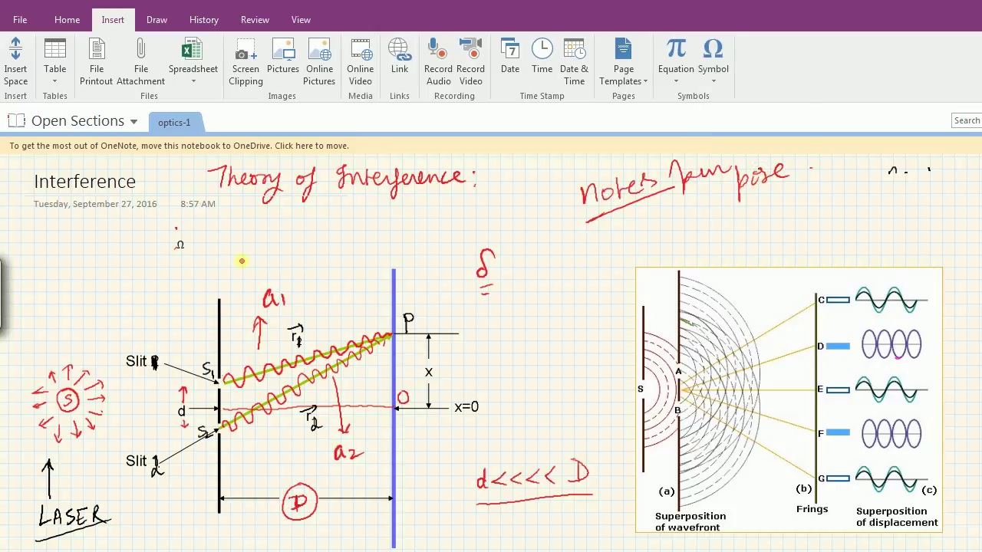
drag(187, 231, 177, 229)
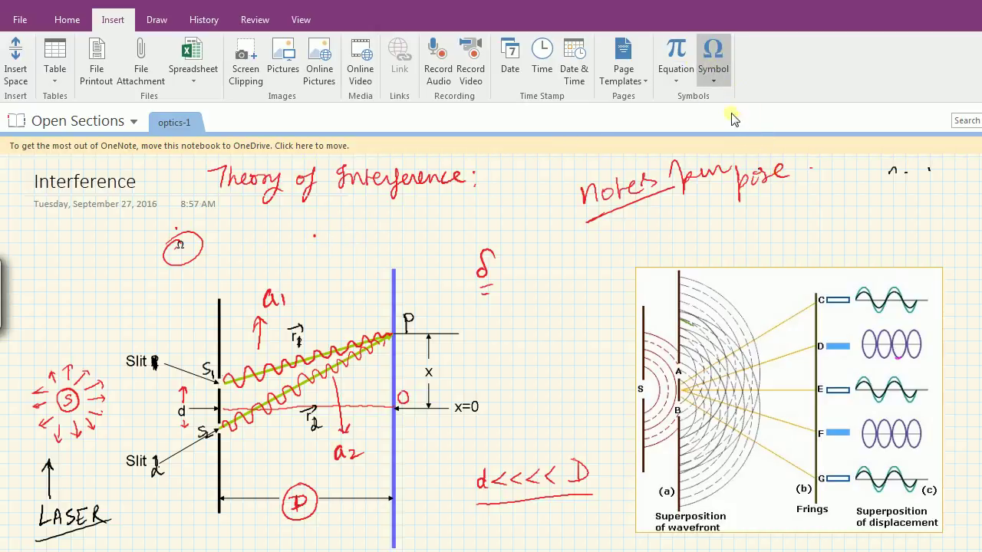
Step: Insert a Σ symbol above the slit diagram, circle it with an outgoing arrow, and handwrite a circled Σ beside it
click(715, 77)
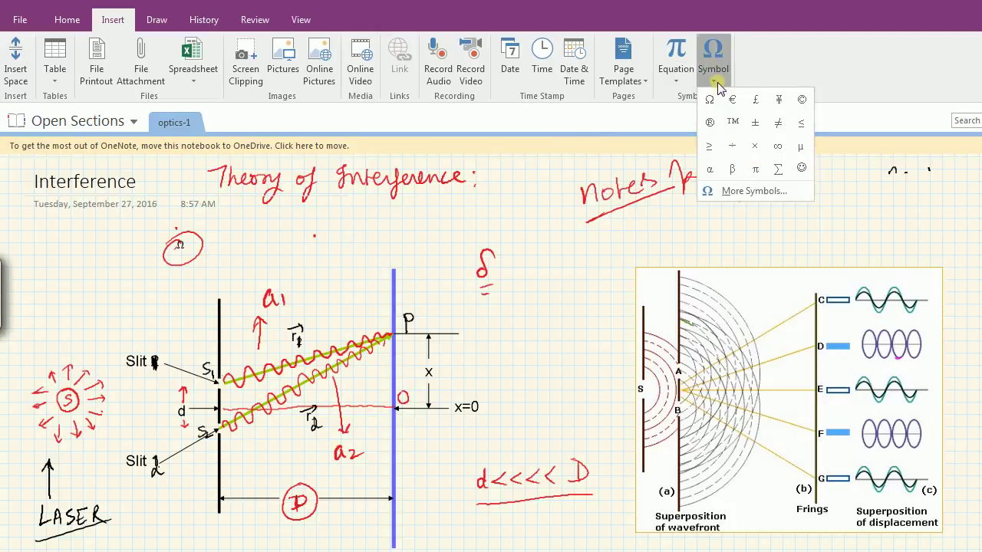
click(778, 169)
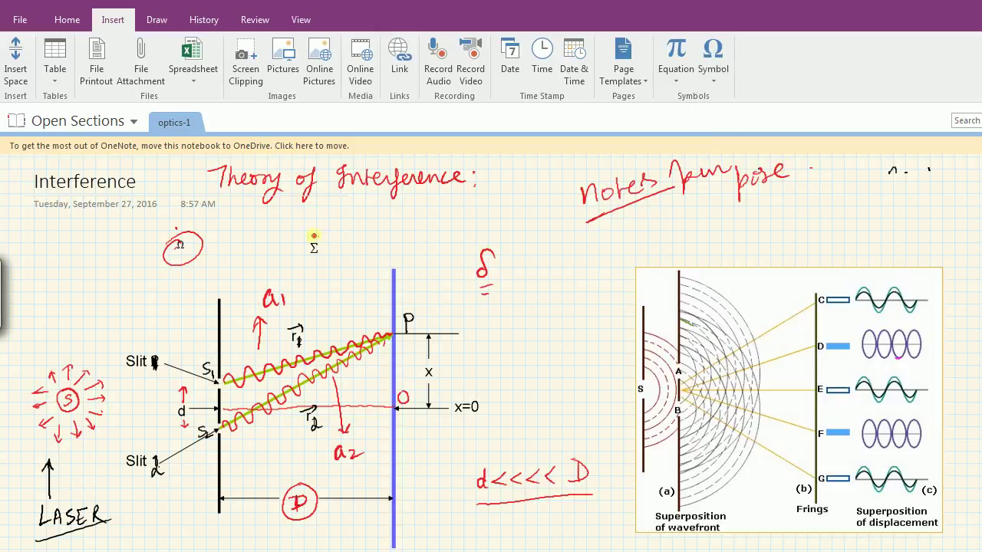
mouse_move(306, 266)
mouse_down()
mouse_move(315, 234)
mouse_move(351, 245)
mouse_up()
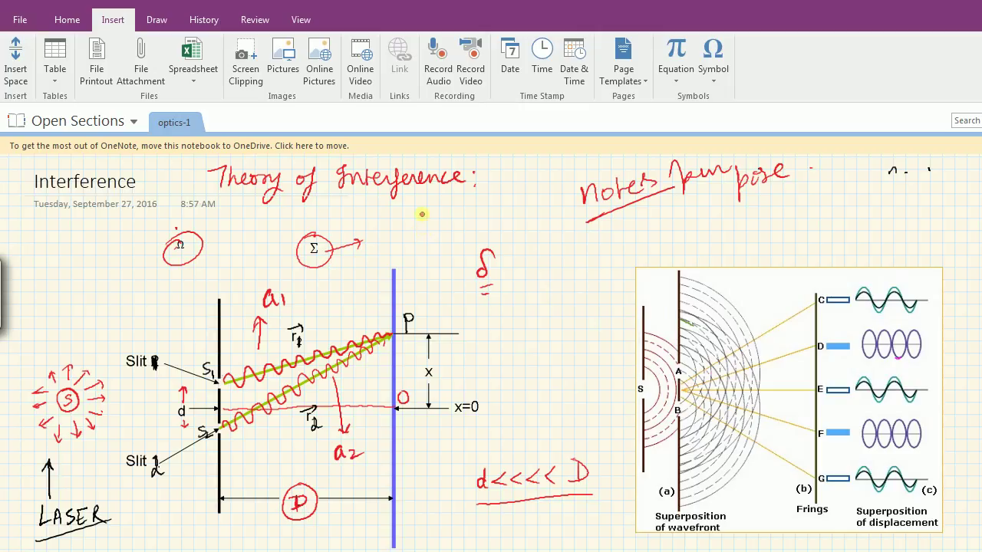
mouse_move(425, 207)
mouse_down()
mouse_move(434, 228)
mouse_move(451, 229)
mouse_move(426, 189)
mouse_up()
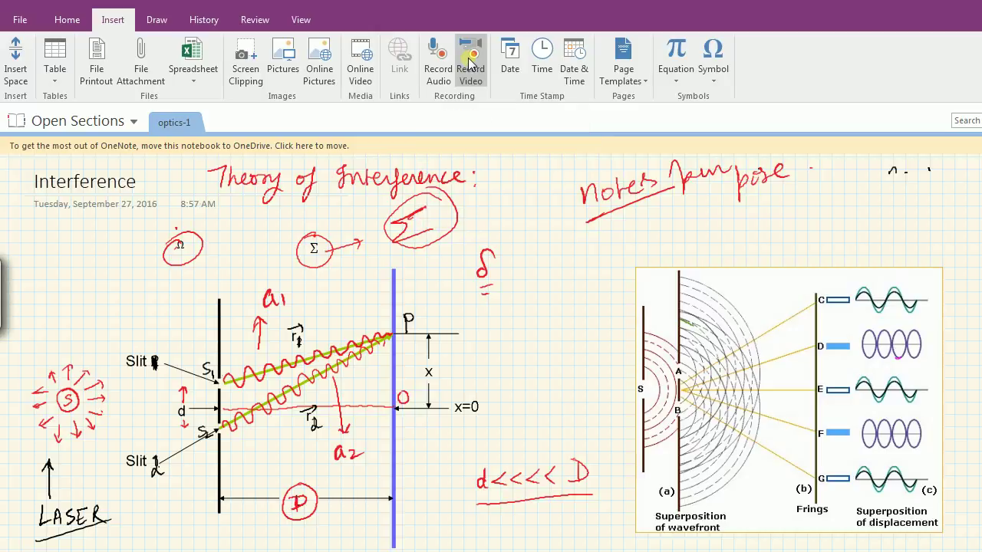
Step: Draw sample arrows in several pen colors and handwrite an underlined "Colors" in magenta below "Notes purpose"
click(158, 24)
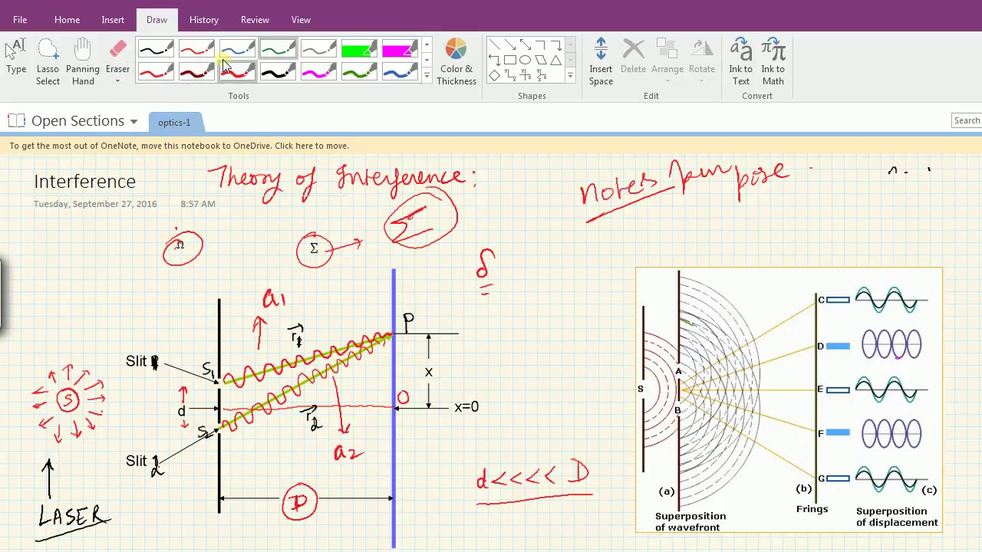
click(456, 58)
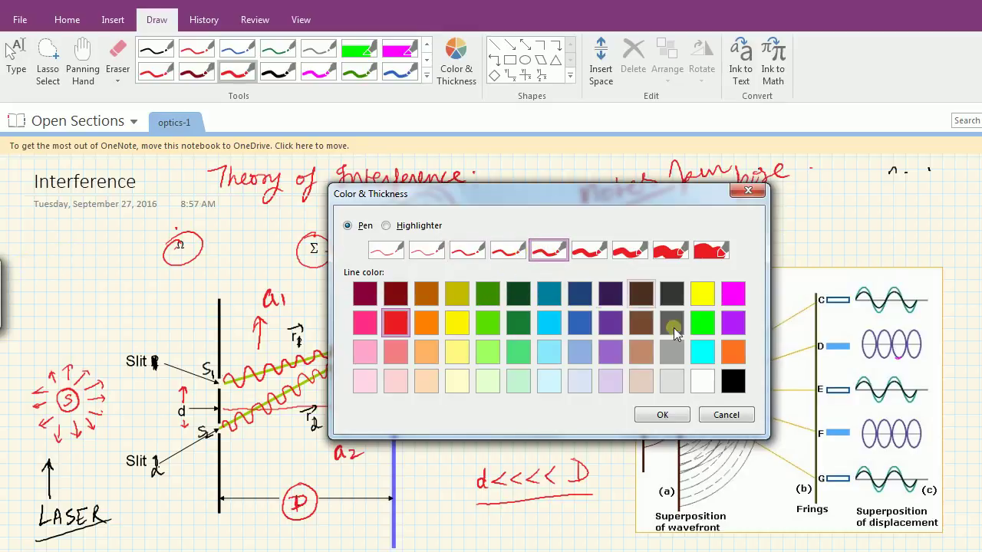
click(664, 415)
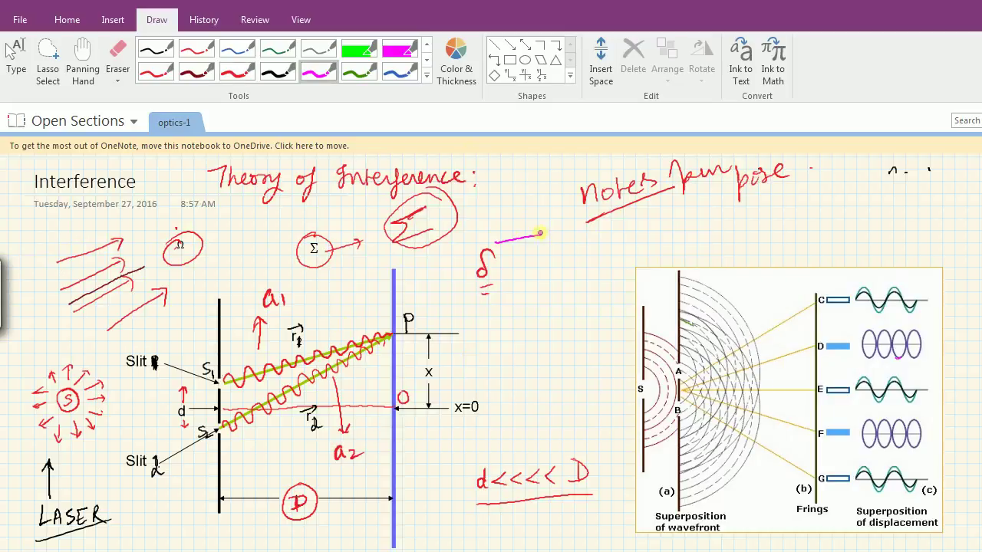
drag(695, 234, 791, 224)
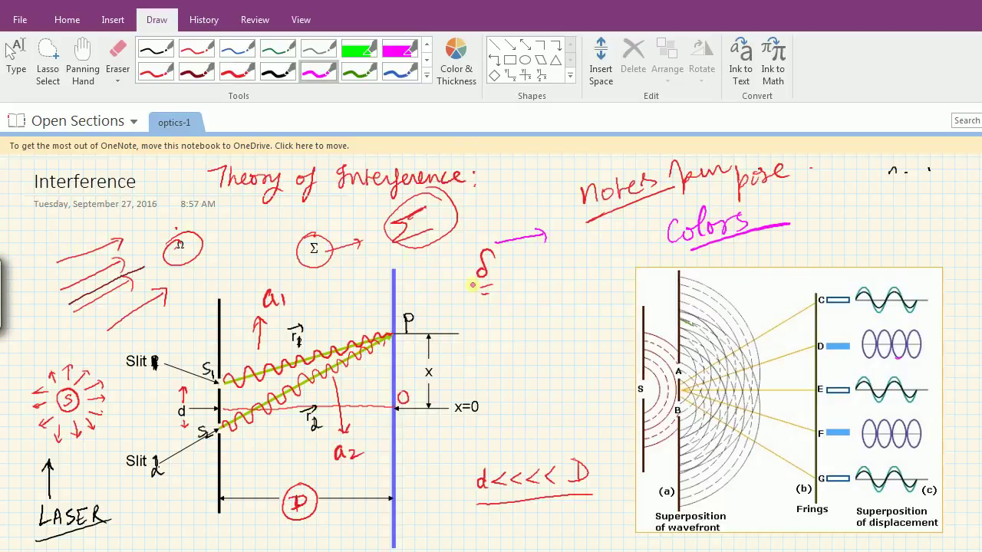
Step: Use the Large Eraser to remove the handwriting above the diagrams, the circles around Ω and Σ, and the sample arrows
click(117, 81)
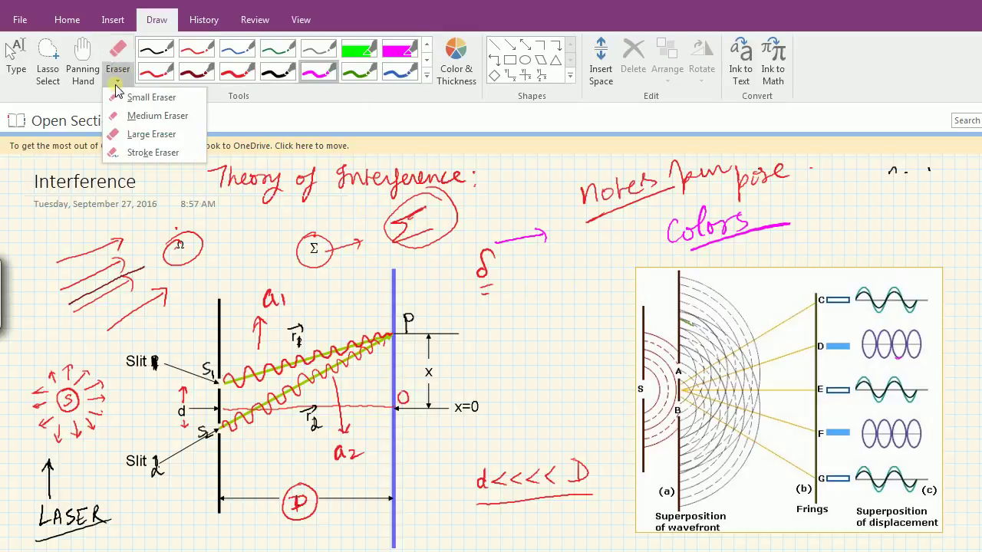
click(151, 136)
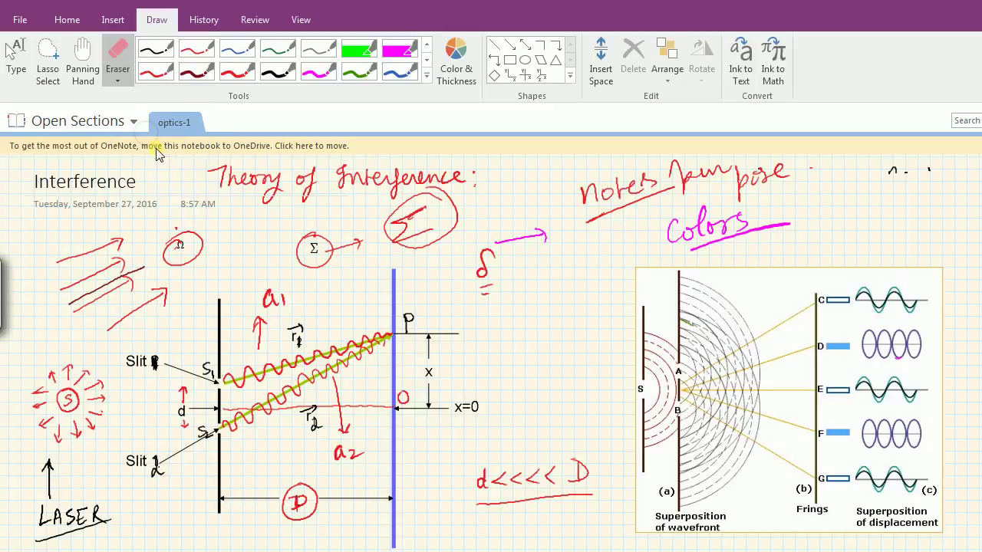
mouse_move(394, 227)
mouse_down()
mouse_move(324, 225)
mouse_move(379, 219)
mouse_move(429, 198)
mouse_move(378, 267)
mouse_move(537, 231)
mouse_move(485, 292)
mouse_move(609, 192)
mouse_move(678, 170)
mouse_move(660, 193)
mouse_move(818, 225)
mouse_move(729, 244)
mouse_up()
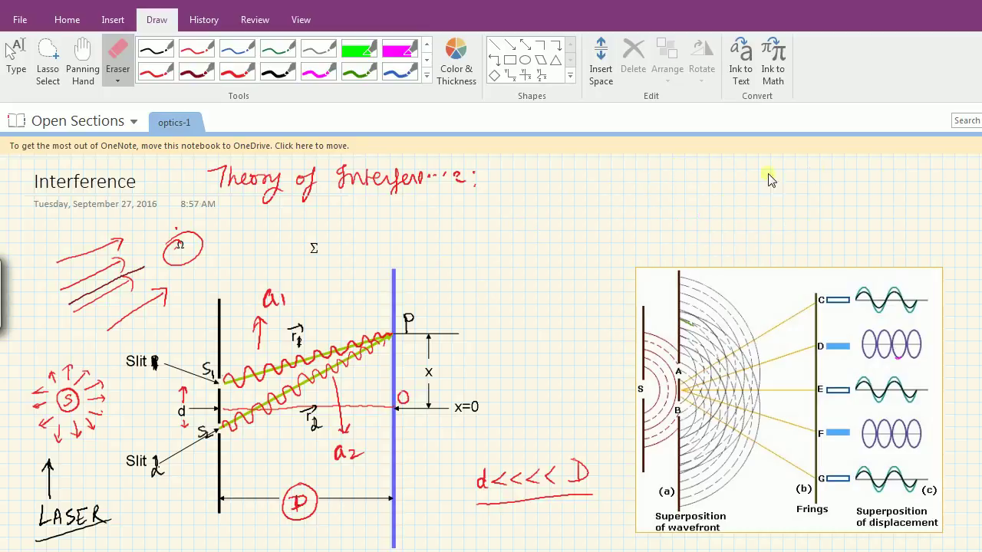
mouse_move(216, 263)
mouse_down()
mouse_move(189, 228)
mouse_move(140, 310)
mouse_move(133, 300)
mouse_move(56, 322)
mouse_up()
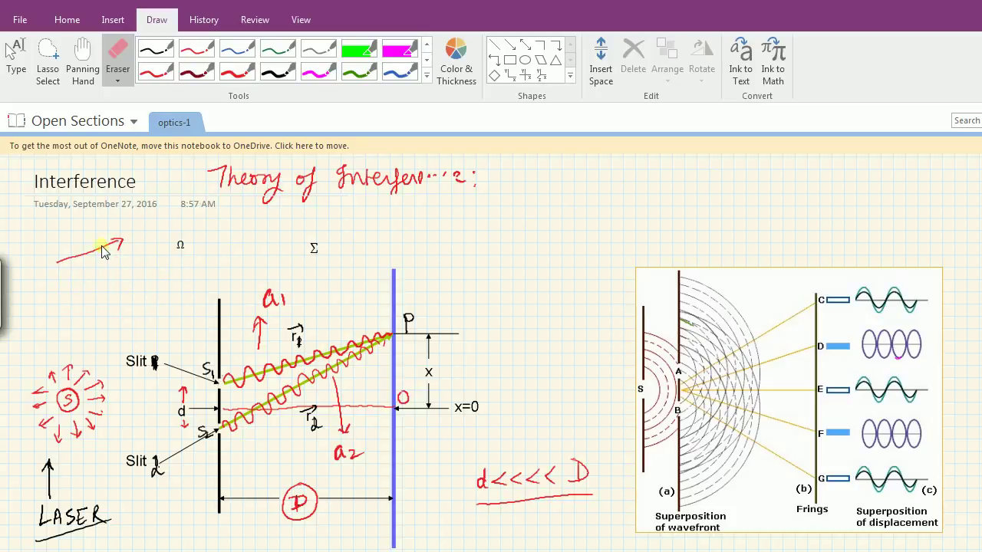
drag(104, 251, 50, 283)
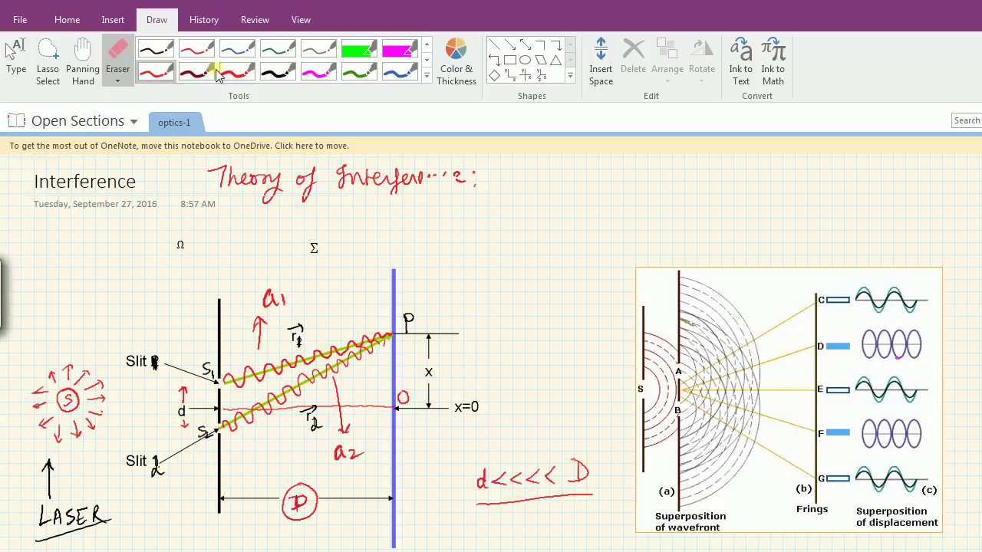
Step: Draw a magenta square and a magenta circle in the empty space above the wavefront figure
click(510, 62)
drag(516, 203, 598, 299)
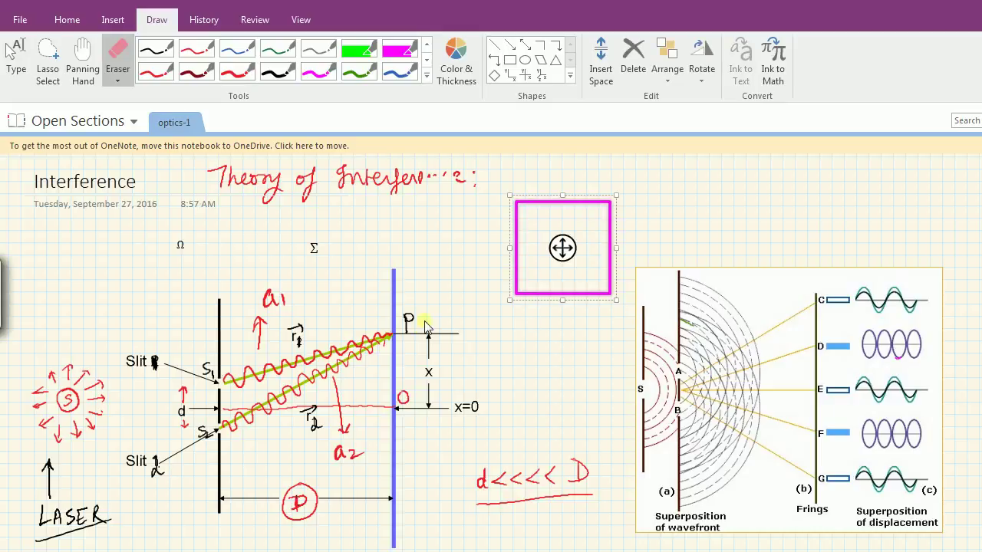
click(525, 62)
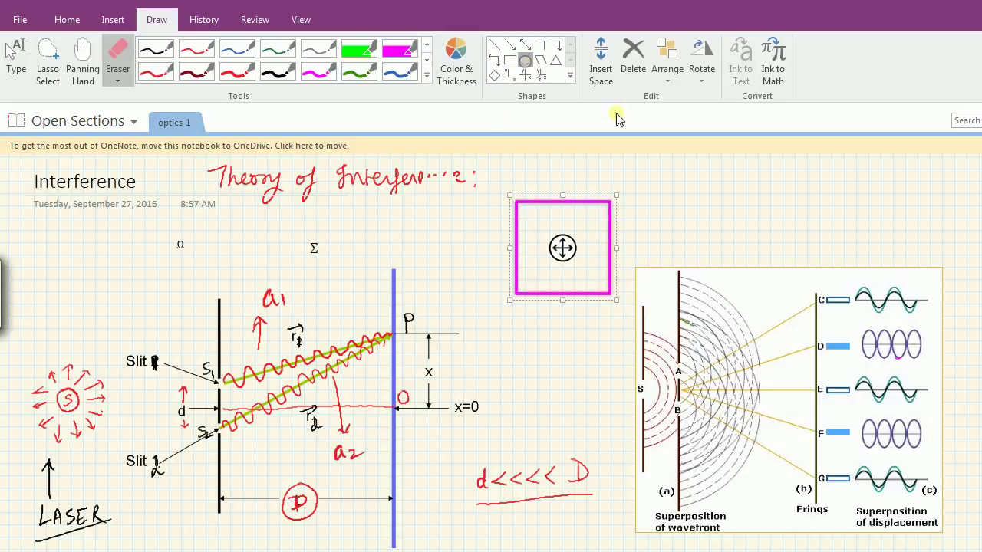
drag(673, 173, 766, 262)
click(476, 255)
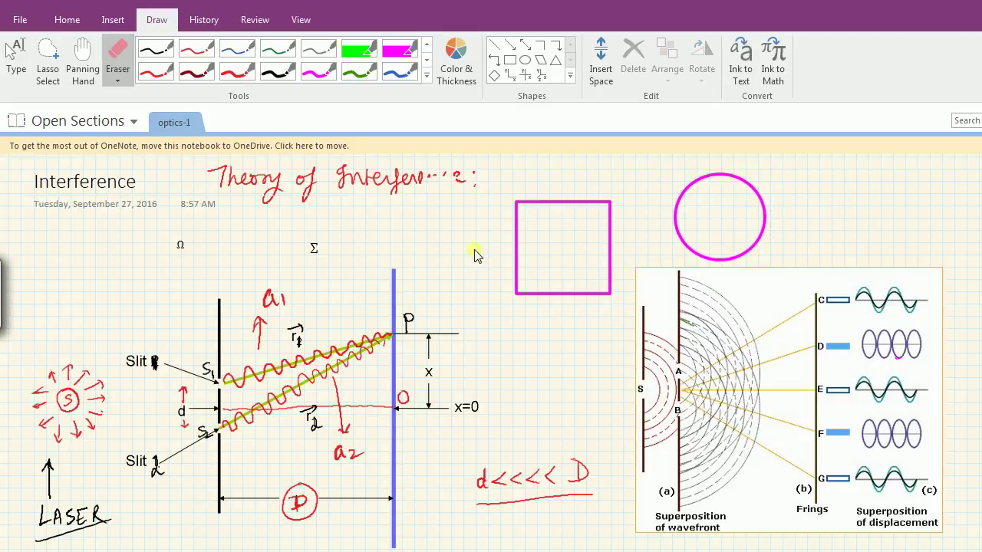
Step: Draw a set of crossed graph axes below the page title with the thin red pen, and sketch a freehand curve from their origin
click(196, 50)
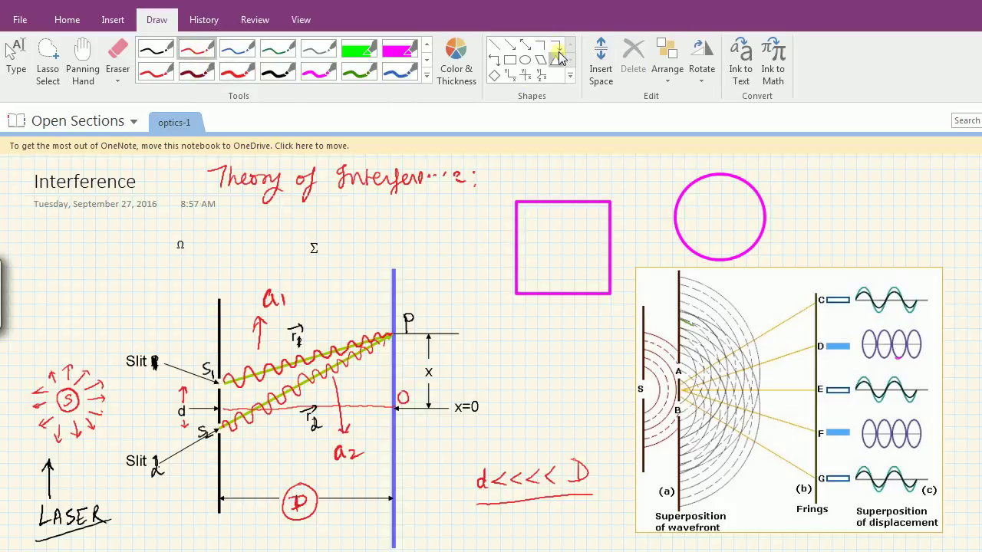
click(570, 76)
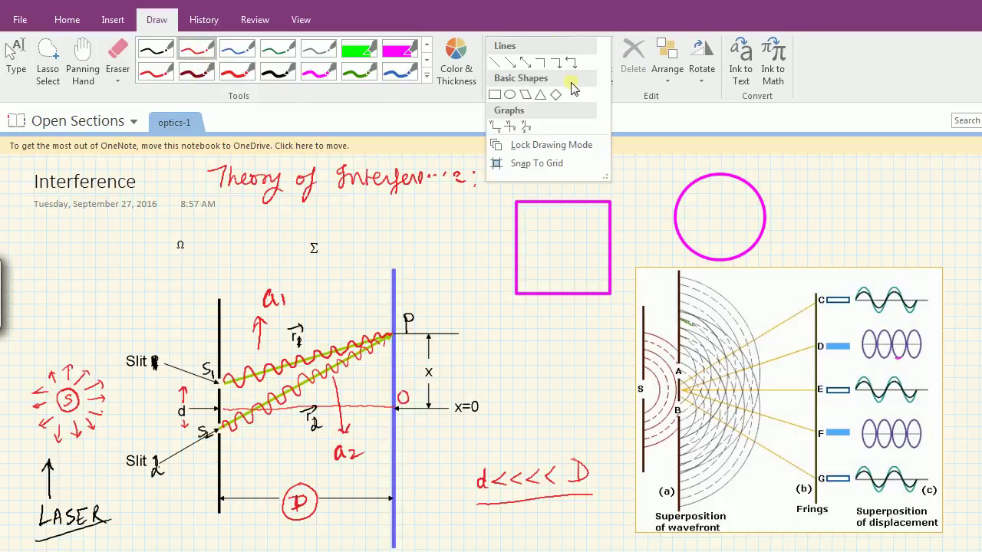
click(509, 129)
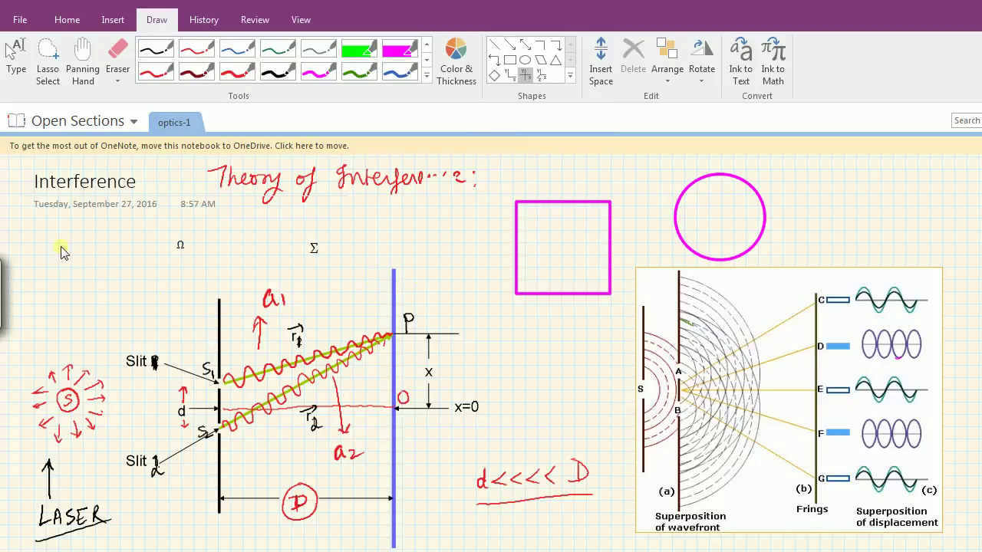
mouse_move(109, 296)
mouse_down()
mouse_move(155, 314)
mouse_move(162, 306)
mouse_up()
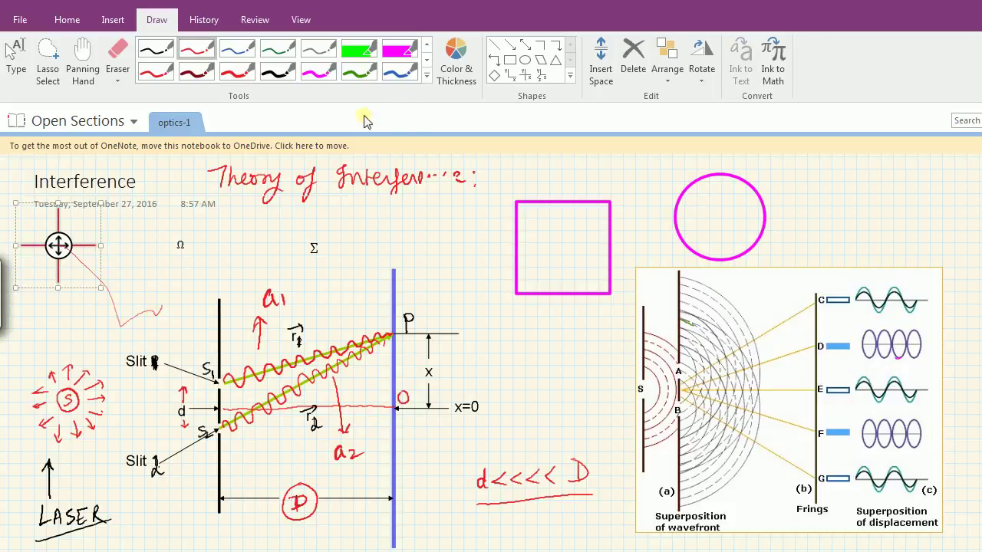
click(237, 223)
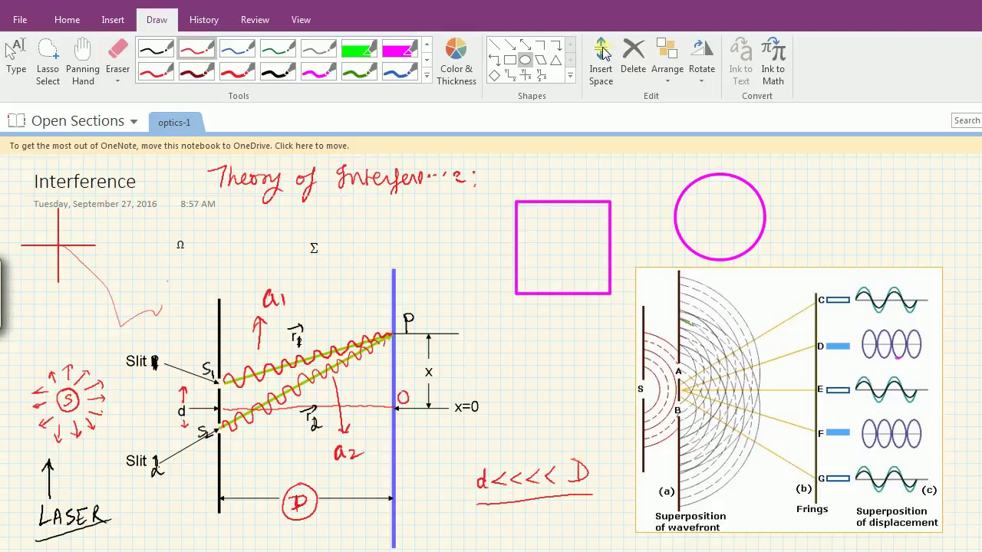
Step: Delete the freehand curve from the graph axes and the magenta square above the diagrams
click(636, 71)
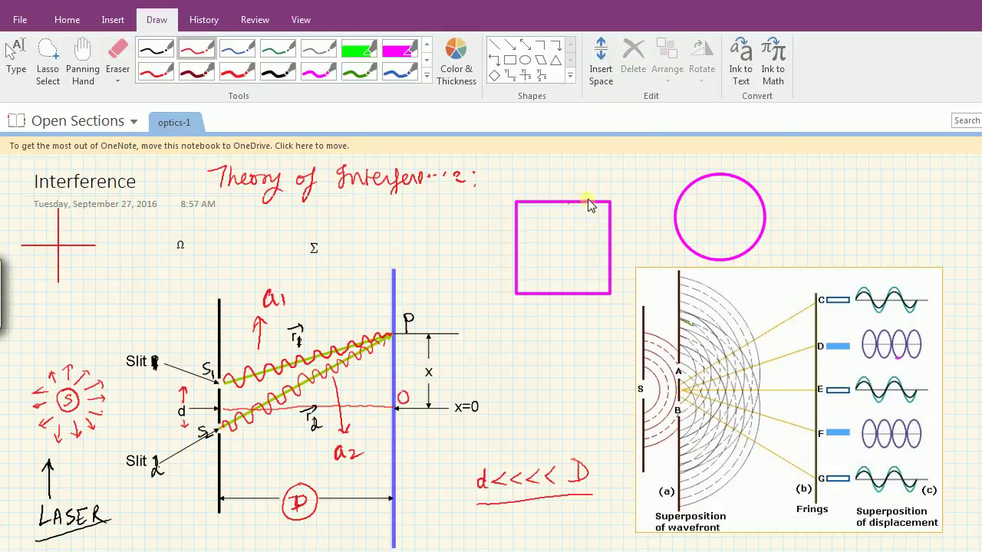
click(47, 61)
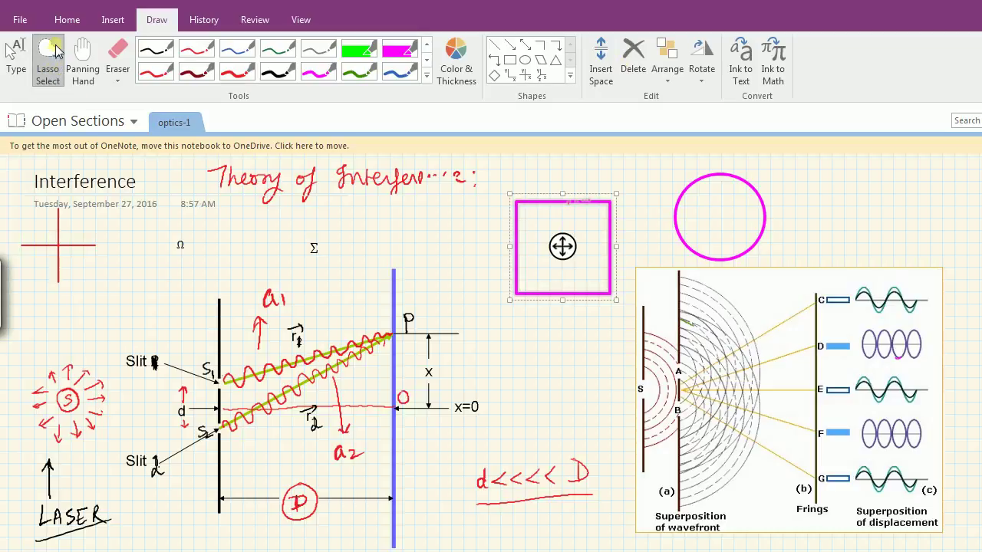
click(633, 68)
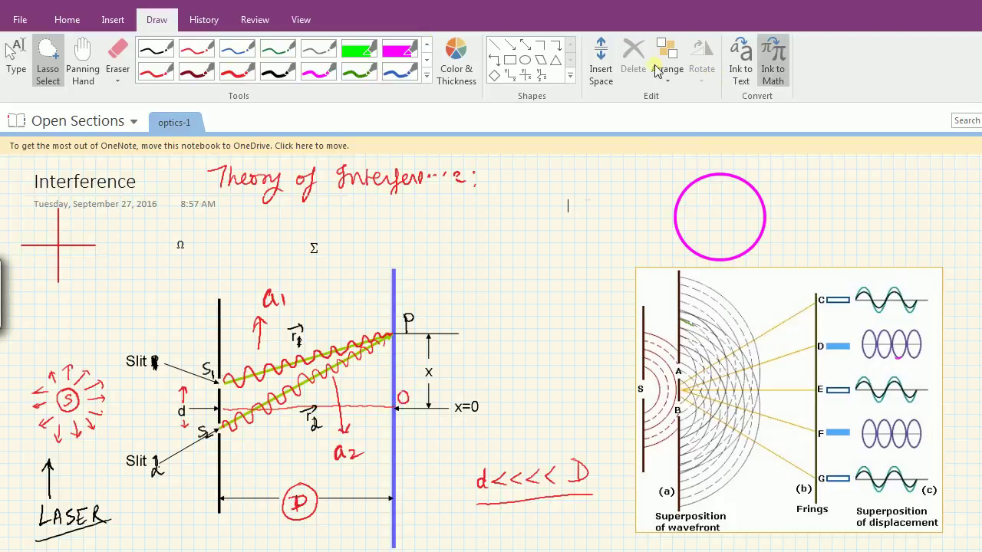
Step: Set a red pen to the fifth line thickness and sketch a small freehand square in the empty space beside Σ
click(250, 22)
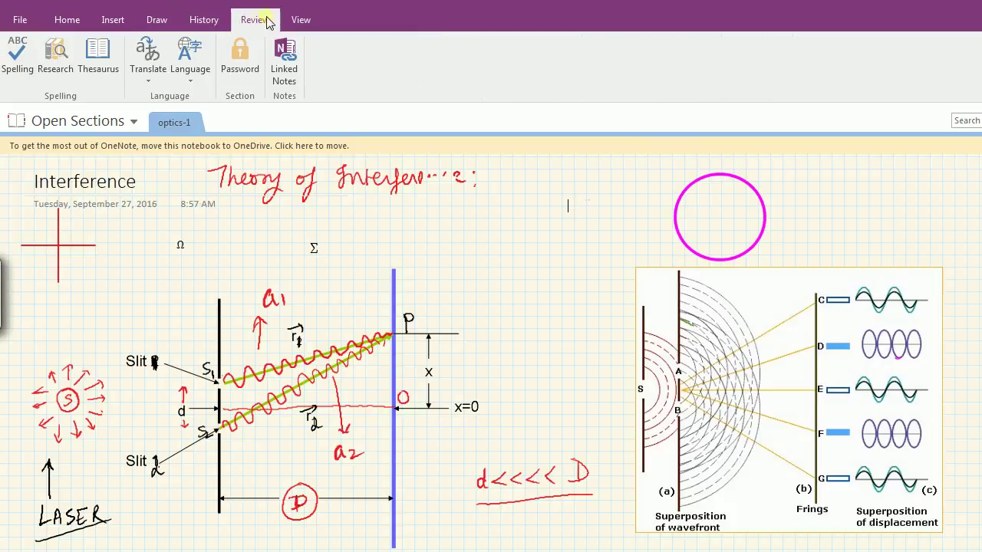
click(296, 21)
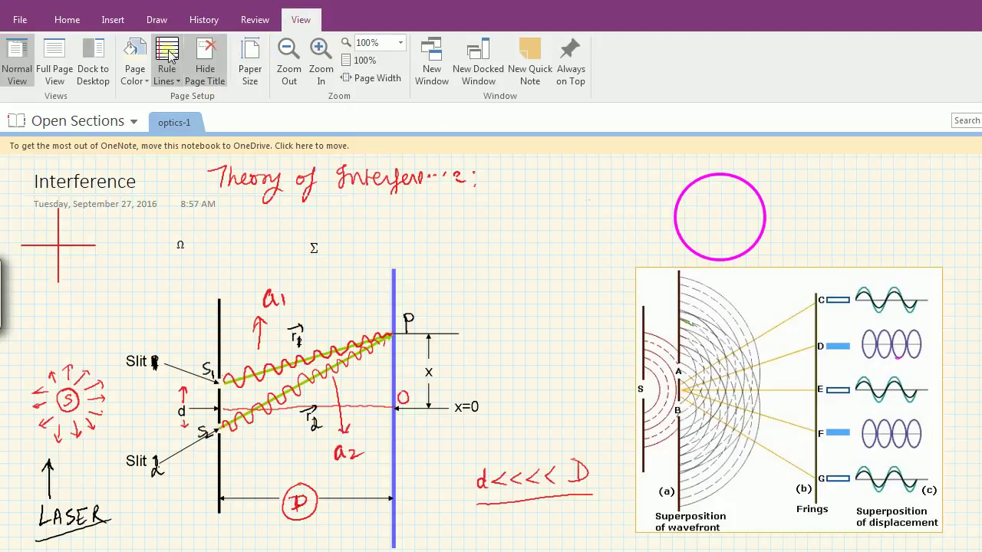
click(158, 21)
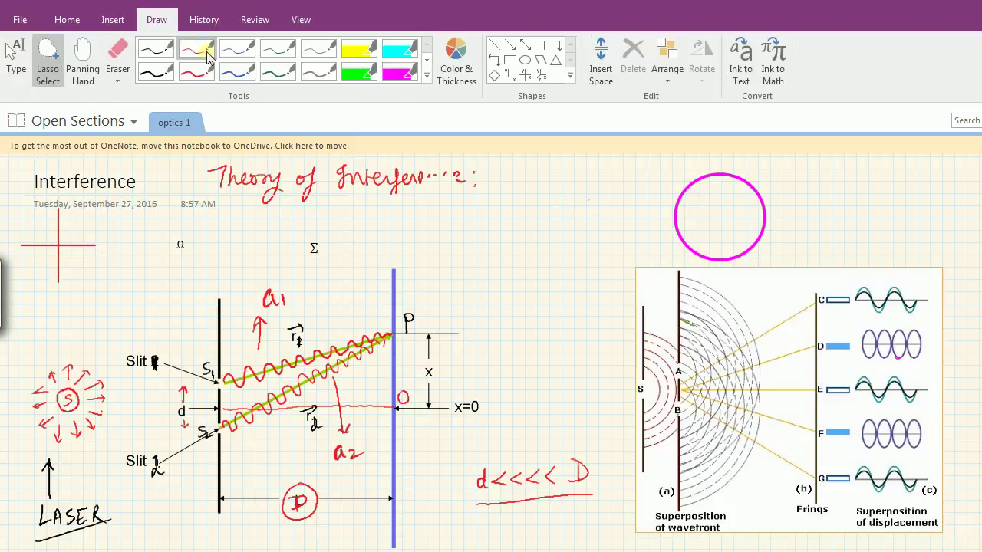
click(464, 71)
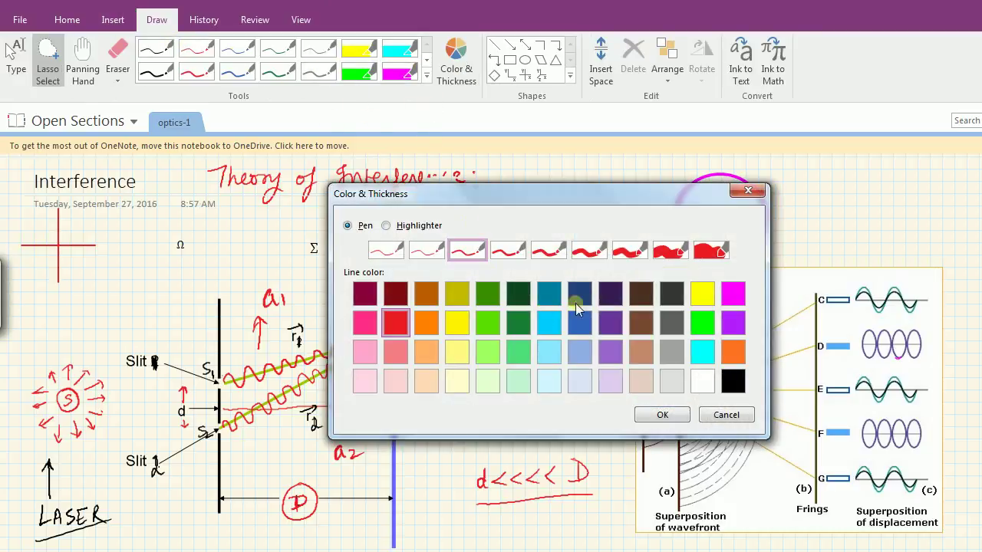
click(551, 256)
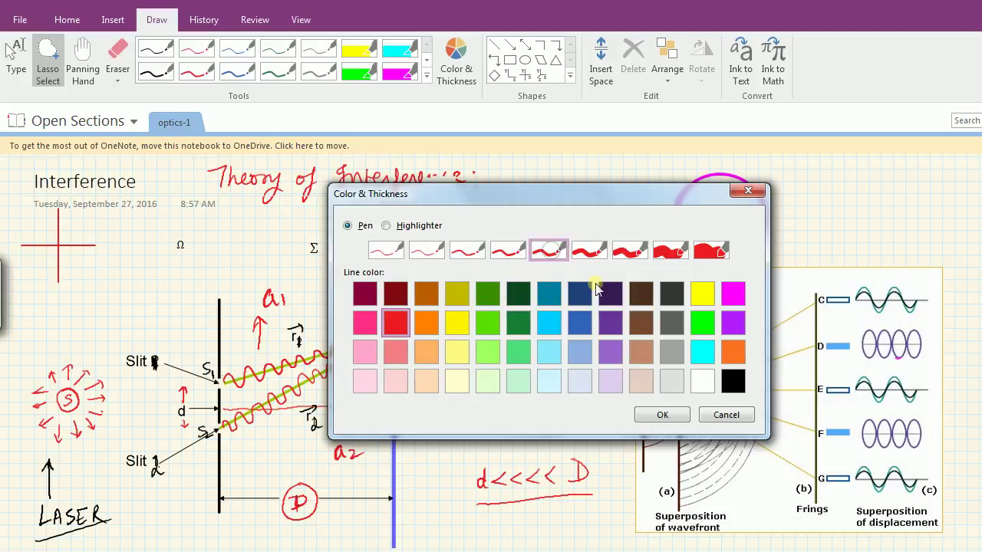
click(662, 414)
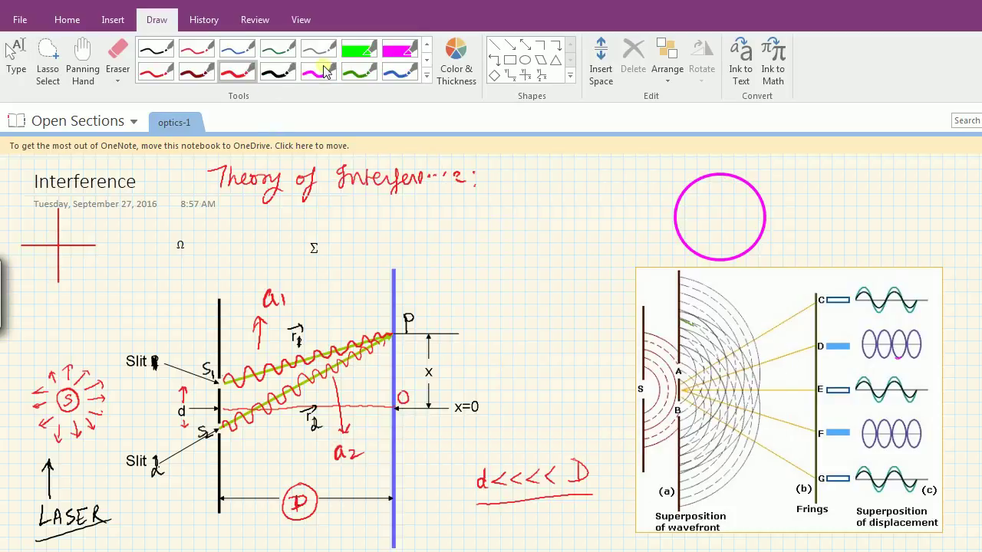
click(301, 21)
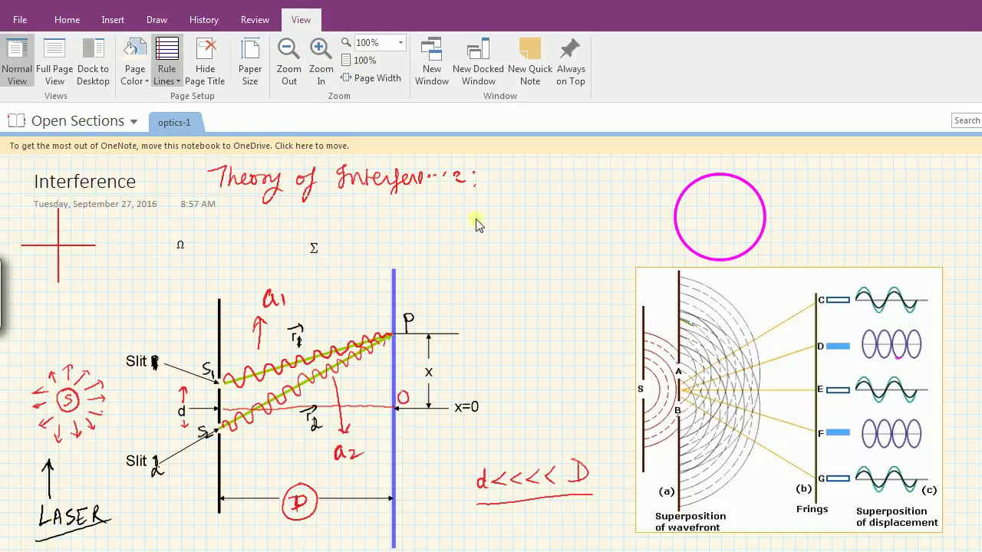
drag(483, 244, 521, 267)
Step: Try the second and third grid line spacings as the page background
click(175, 85)
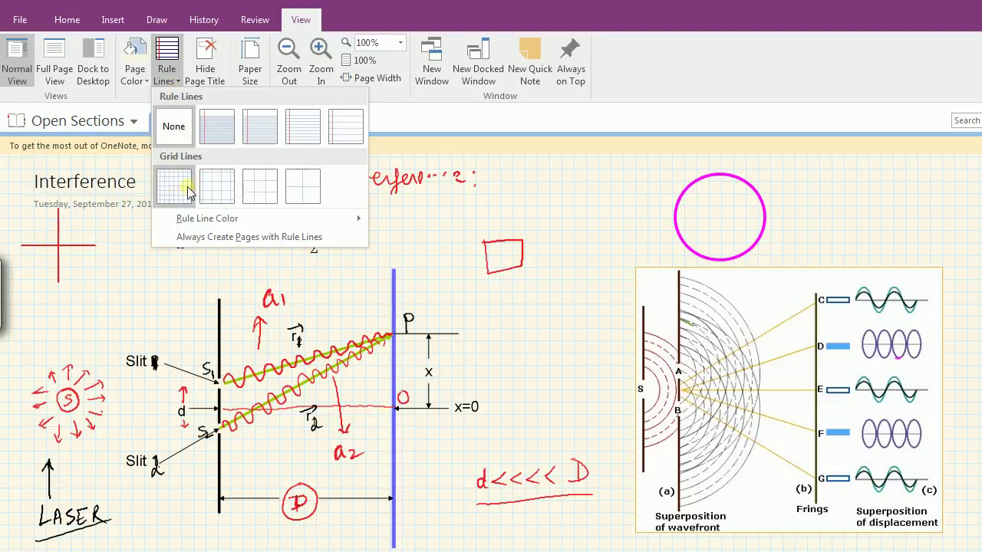
click(217, 192)
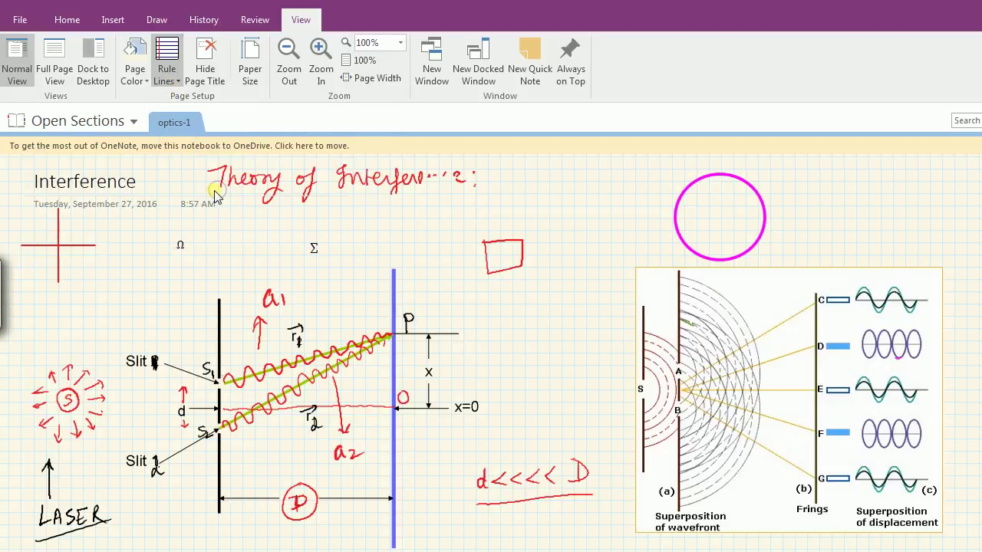
click(174, 81)
click(267, 190)
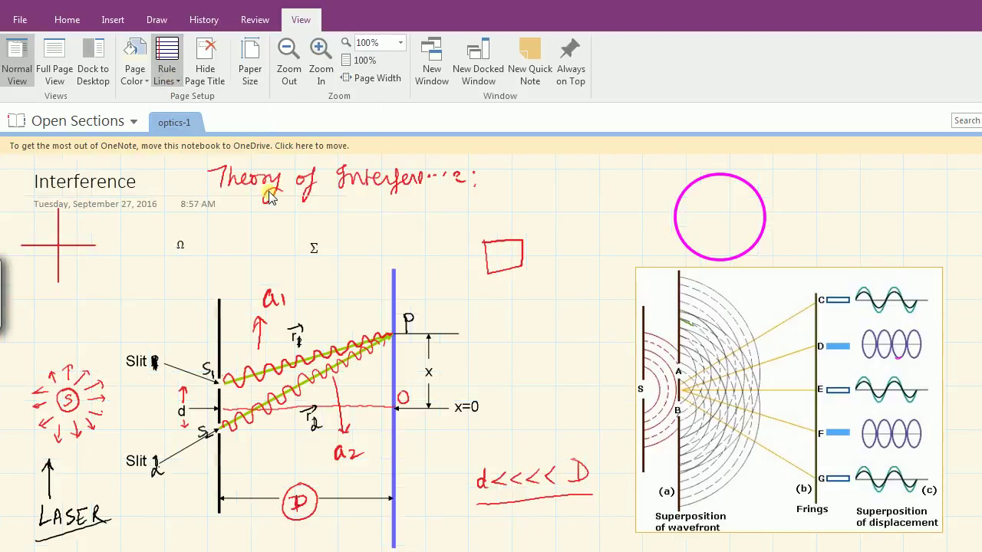
Step: Apply ruled lines with a red margin to the page and draw a short vertical double-headed arrow below the small square
click(167, 71)
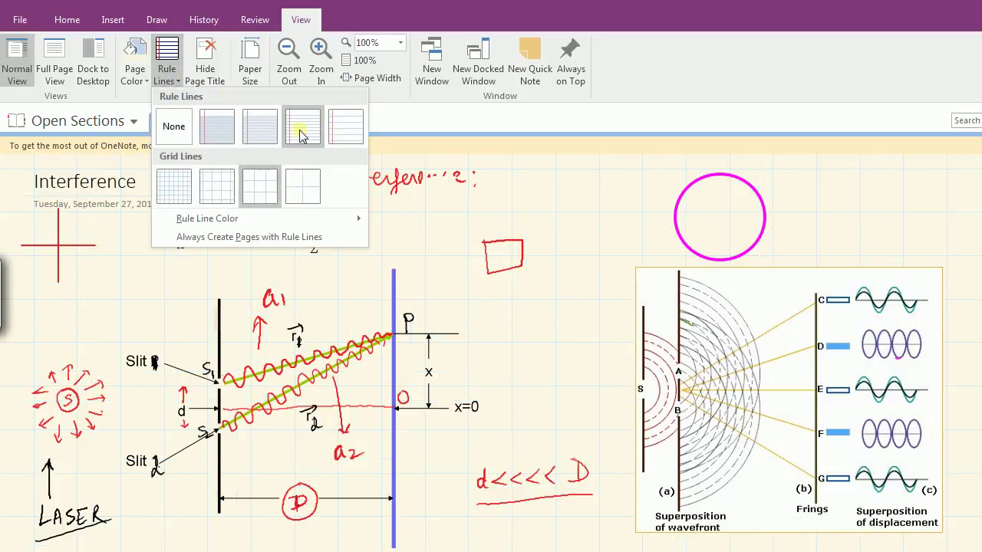
click(303, 132)
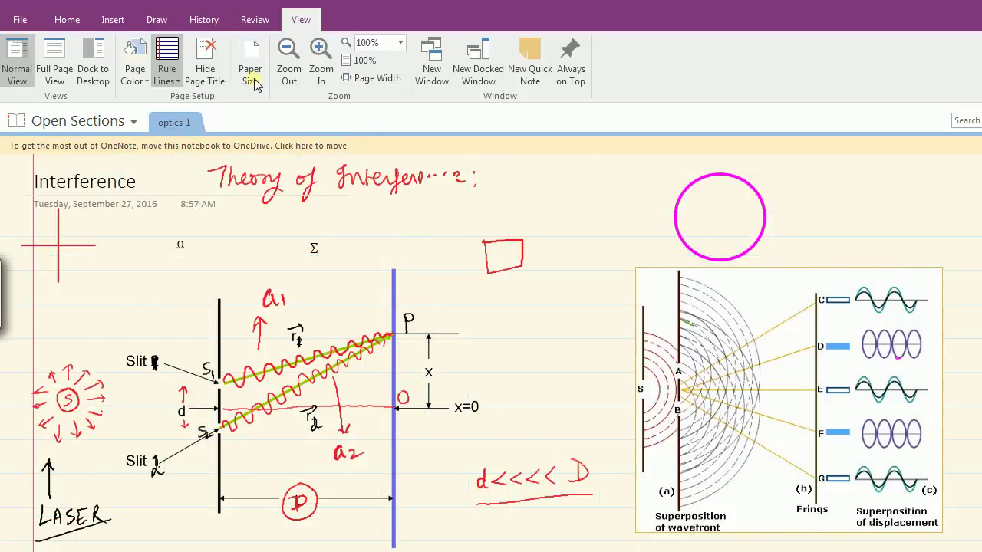
click(170, 78)
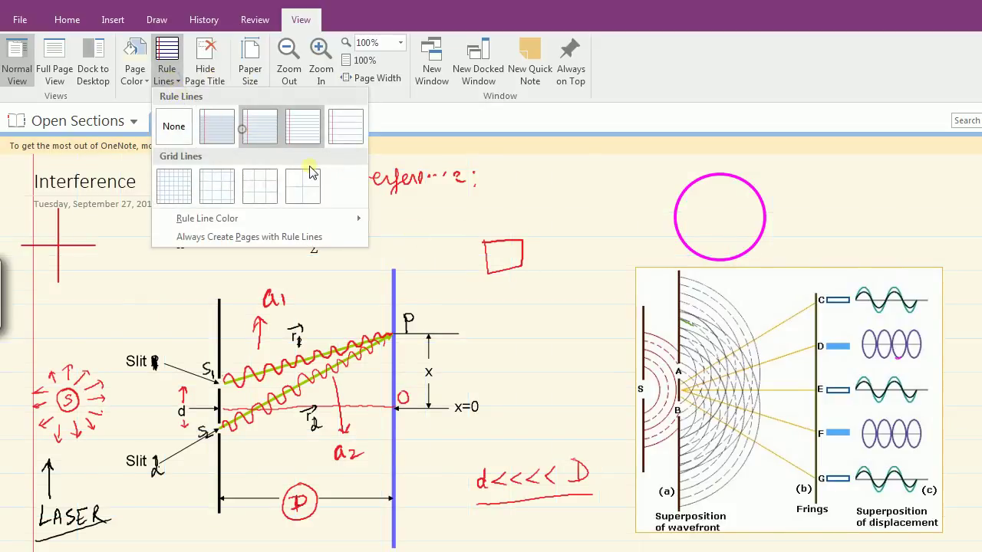
click(495, 233)
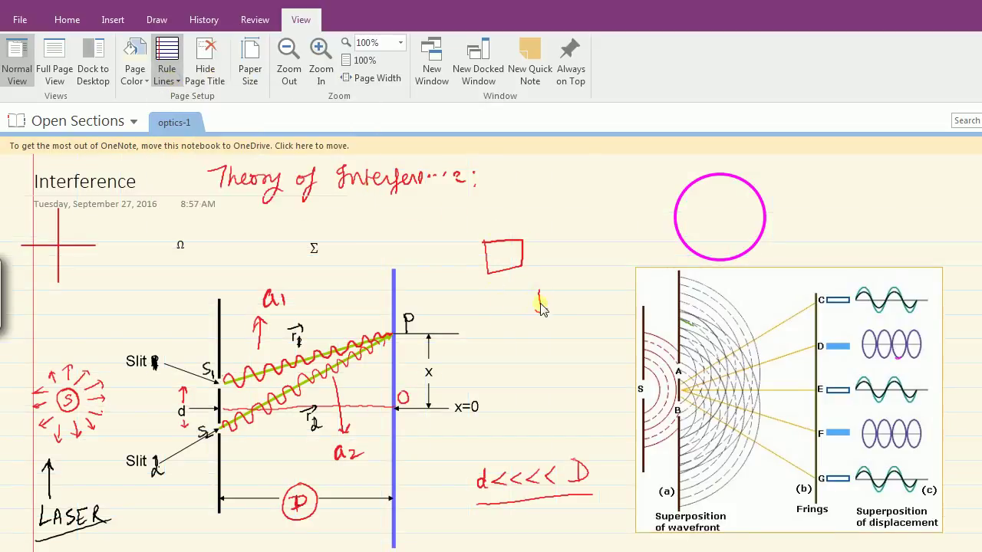
drag(541, 307, 544, 313)
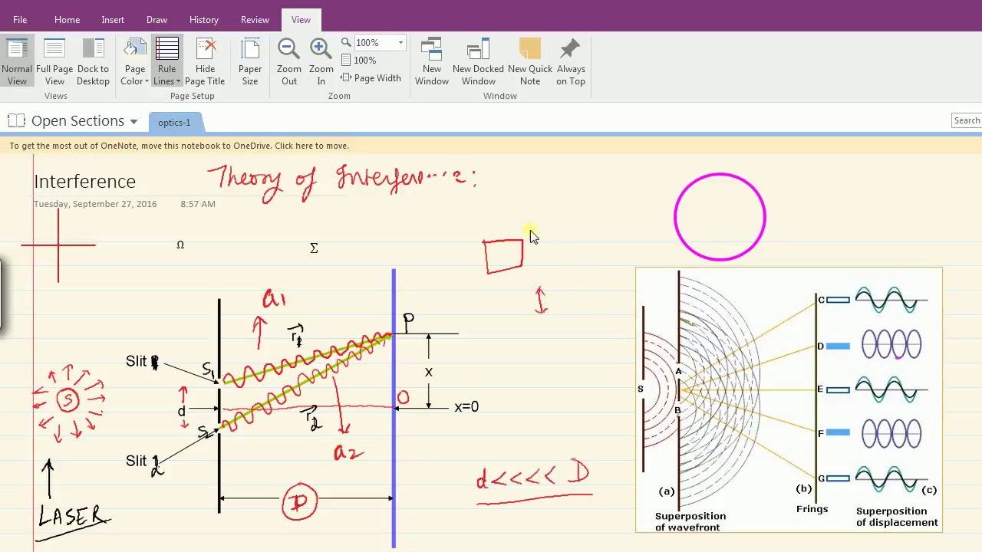
Step: Change the page color to light pink and draw a short horizontal red arrow pointing at the small square
click(135, 71)
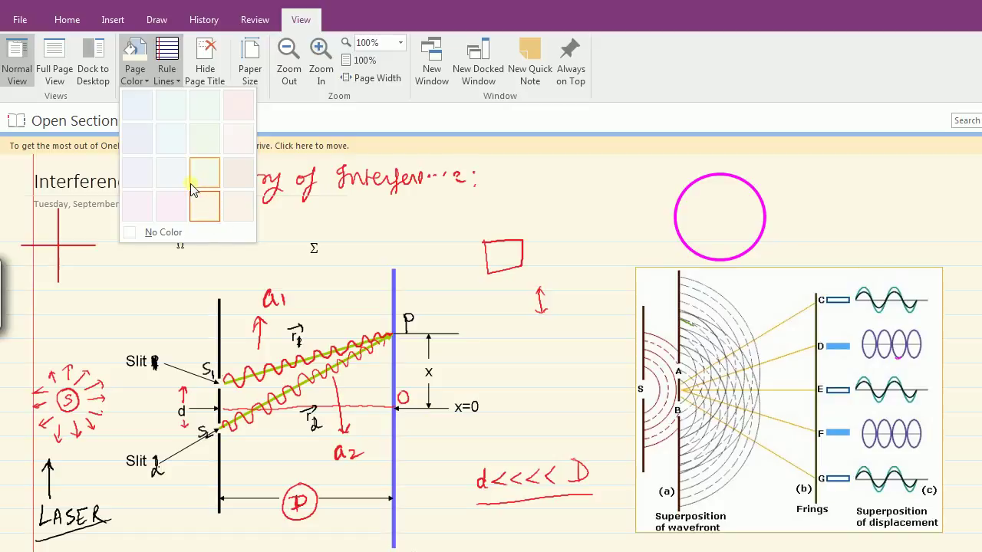
click(174, 210)
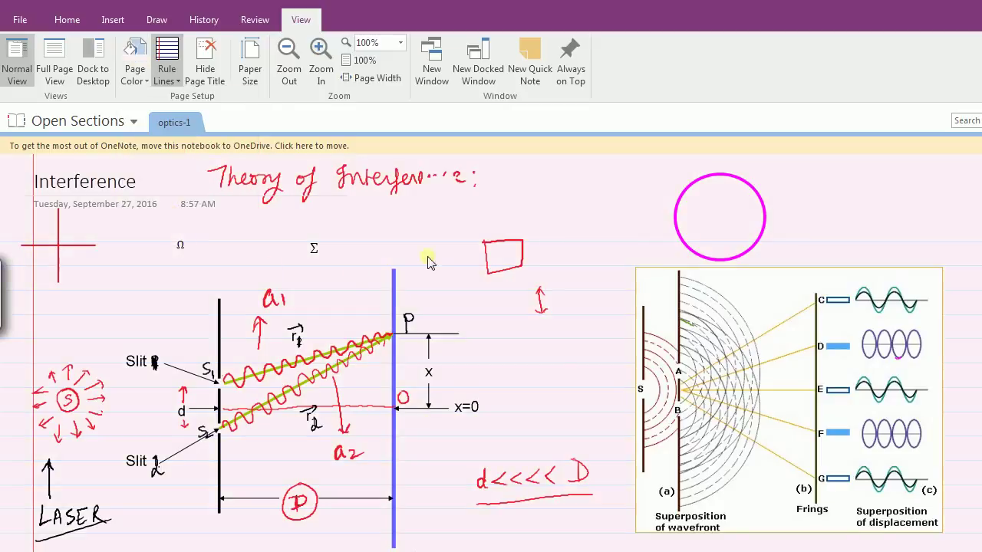
drag(430, 239, 466, 235)
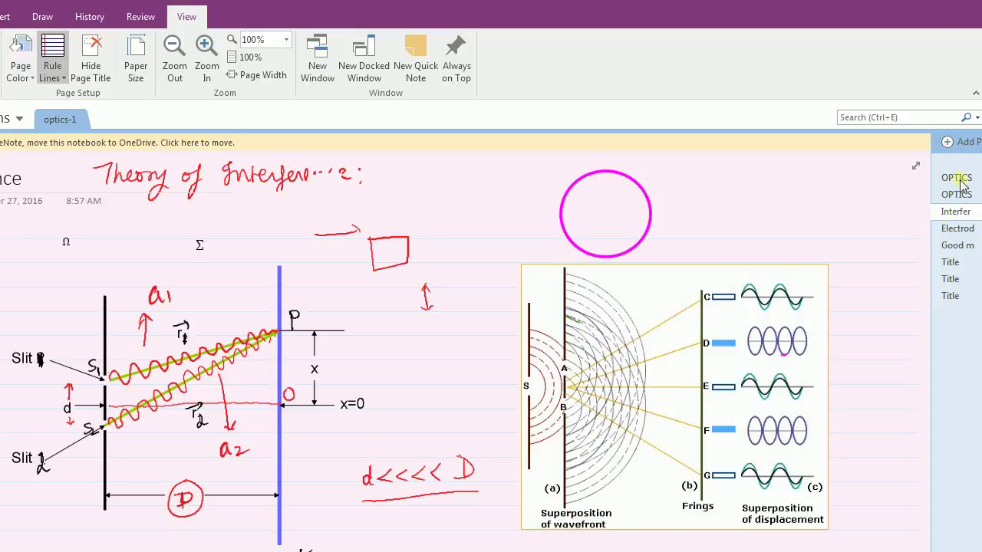
Step: Add a lecture-notes template page and handwrite an underlined "Template" with "Science", "Math" and "History" listed beside it
click(955, 306)
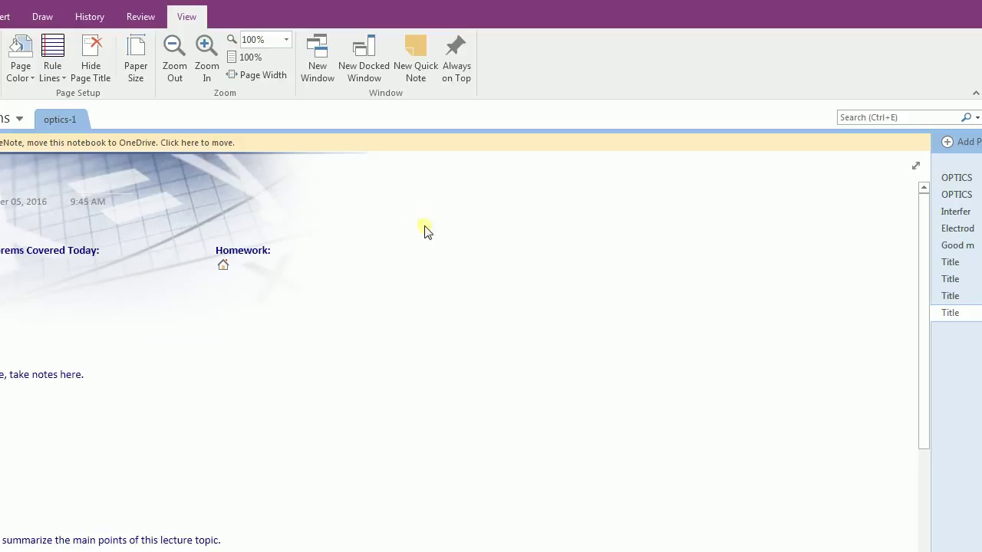
mouse_move(379, 217)
mouse_down()
mouse_move(409, 210)
mouse_move(432, 246)
mouse_move(438, 234)
mouse_move(485, 241)
mouse_move(549, 218)
mouse_up()
drag(445, 284, 582, 238)
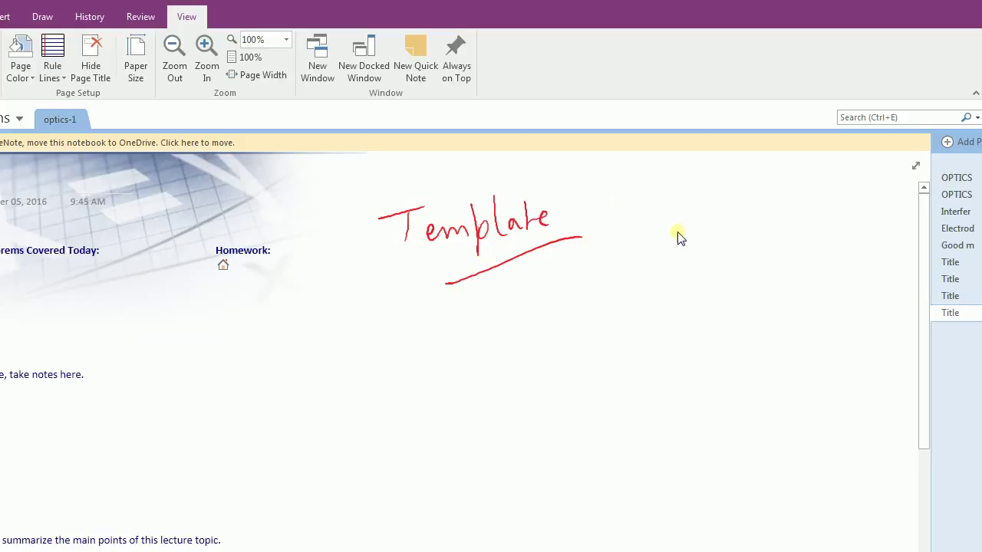
mouse_move(705, 204)
mouse_down()
mouse_move(685, 241)
mouse_move(735, 217)
mouse_move(795, 220)
mouse_move(741, 276)
mouse_move(765, 278)
mouse_move(793, 248)
mouse_move(798, 261)
mouse_up()
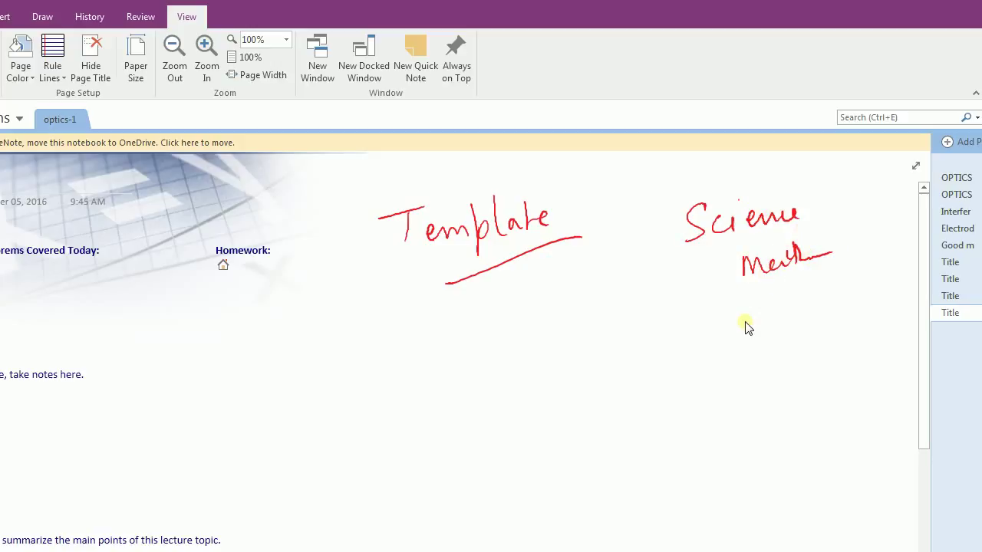
mouse_move(720, 304)
mouse_down()
mouse_move(715, 333)
mouse_move(754, 336)
mouse_up()
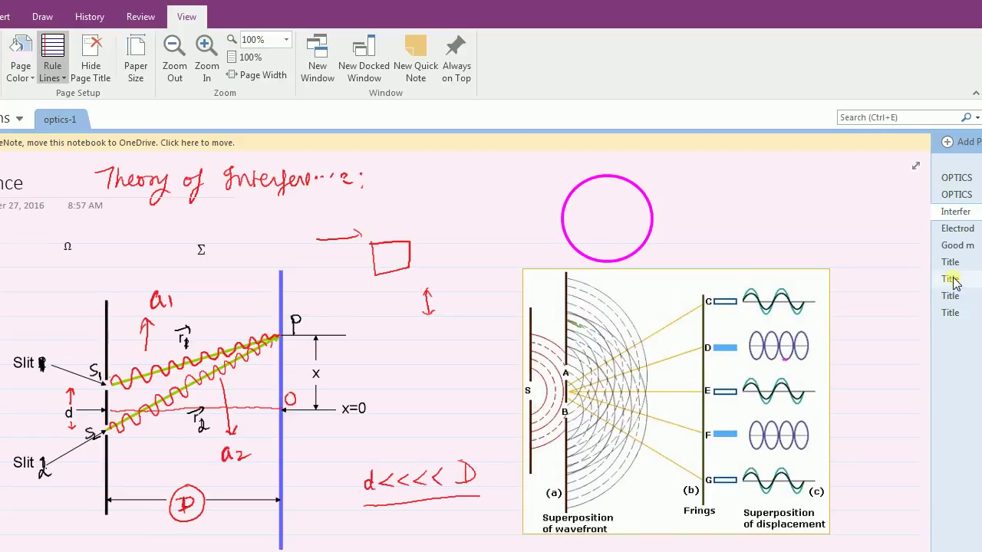
Step: Add another lecture-notes template page and draw red check marks at its Formulas & Theorems, Homework, Lecture Topic and Summary sections
click(951, 279)
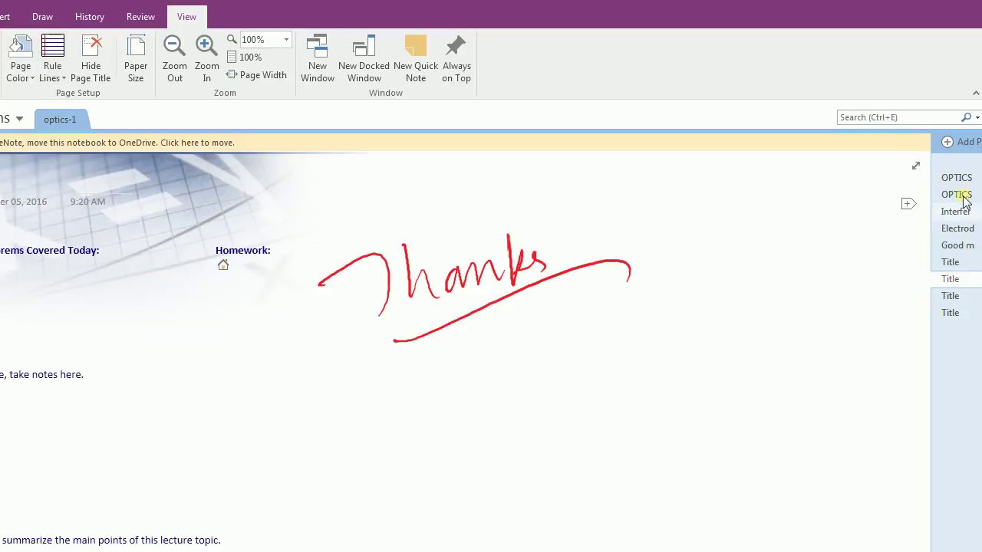
click(954, 314)
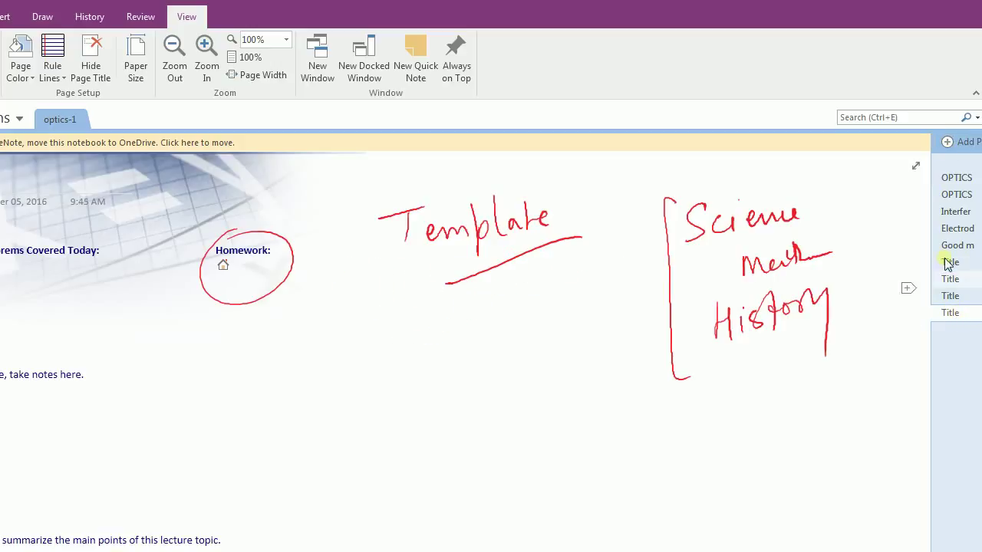
click(951, 144)
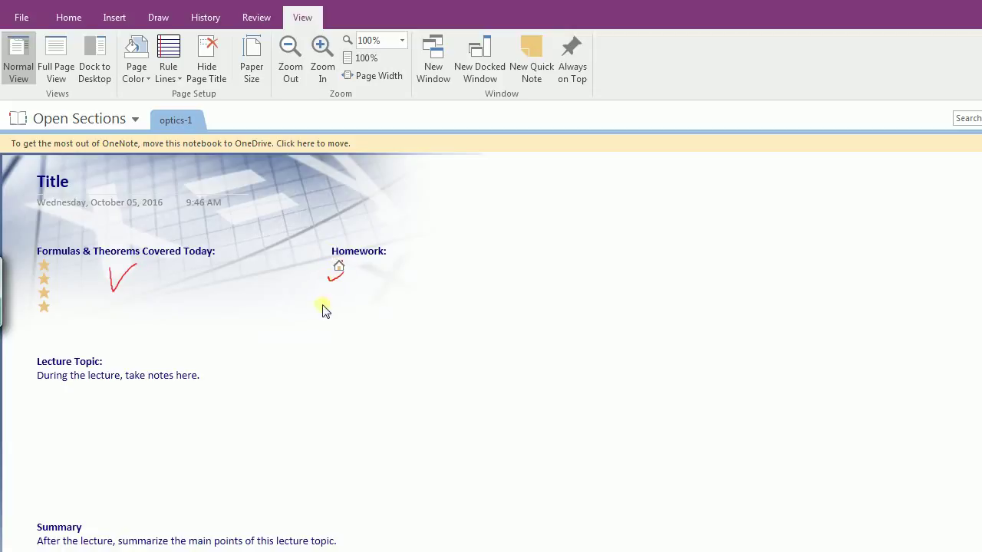
drag(79, 388, 100, 375)
drag(104, 513, 118, 505)
Step: Handwrite "The best one for note making purpose" in red in the blank area beside the template and underline it with a curved stroke
drag(484, 256, 678, 229)
mouse_move(526, 312)
mouse_down()
mouse_move(637, 303)
mouse_move(656, 286)
mouse_move(697, 278)
mouse_move(671, 359)
mouse_move(689, 356)
mouse_up()
drag(616, 440, 826, 399)
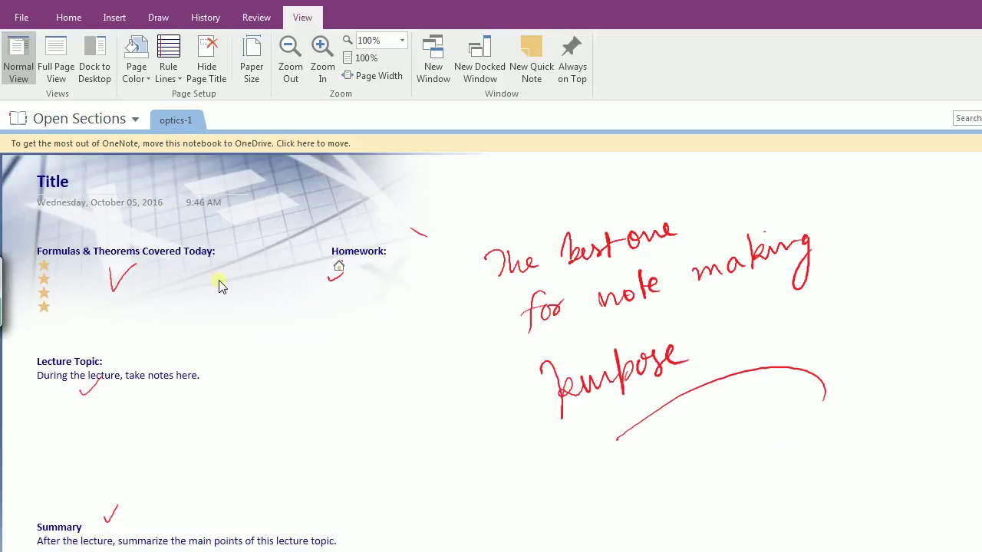
Step: Apply small grid lines to the template page and draw a long horizontal red arrow below the handwriting
click(168, 67)
click(175, 187)
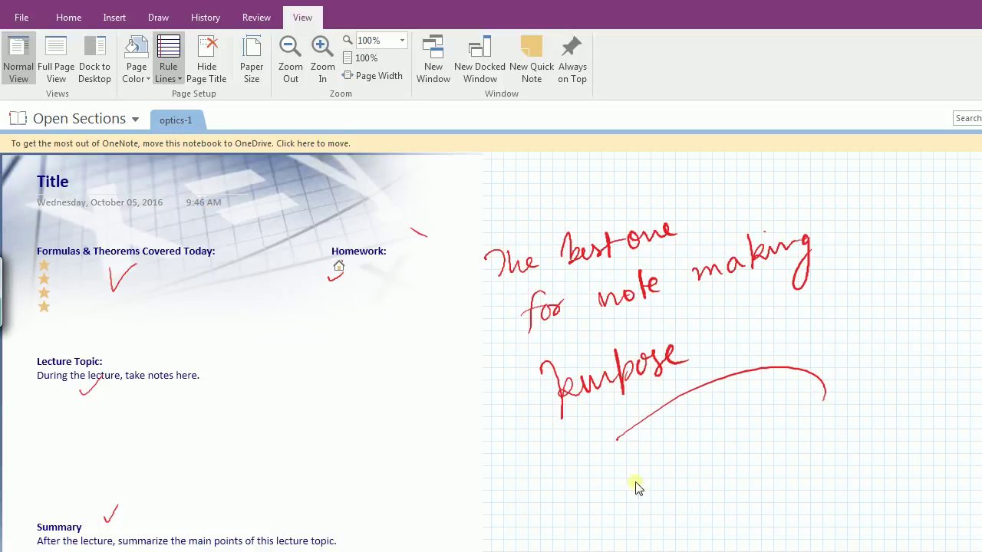
mouse_move(539, 480)
mouse_down()
mouse_move(938, 471)
mouse_move(910, 467)
mouse_move(919, 486)
mouse_up()
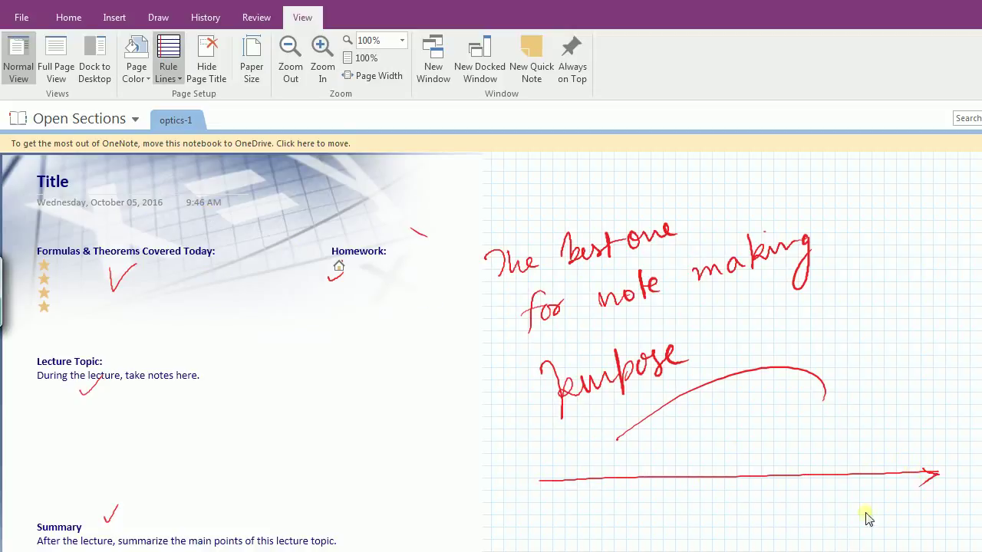
Step: Sketch a red cube beside the handwriting and put a check mark below it
drag(892, 198, 948, 197)
mouse_move(944, 244)
mouse_down()
mouse_move(893, 253)
mouse_move(892, 201)
mouse_move(967, 170)
mouse_move(951, 198)
mouse_up()
mouse_move(969, 178)
mouse_down()
mouse_move(969, 239)
mouse_move(935, 253)
mouse_up()
drag(874, 283, 923, 270)
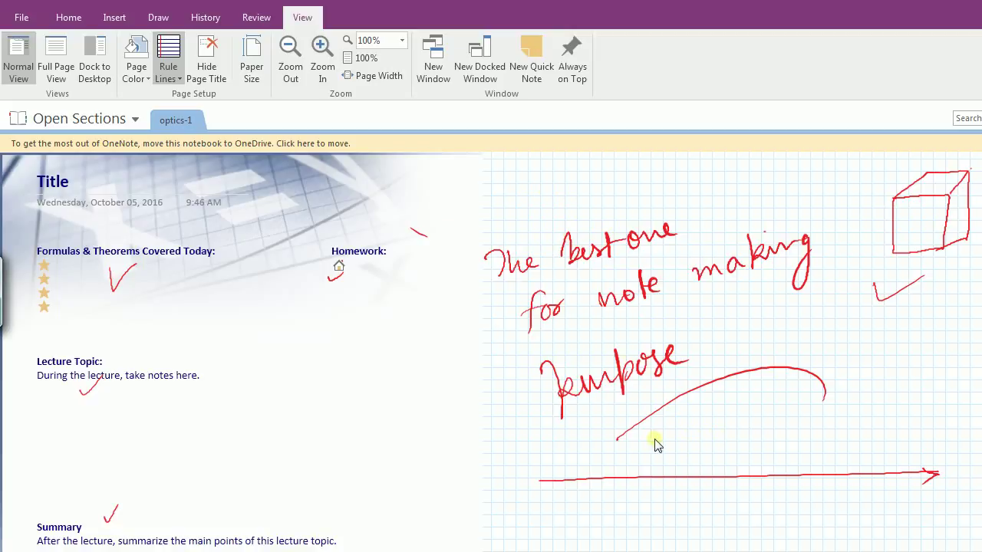
Step: Handwrite an underlined word just above the long arrow and an underlined "Thanks" below the arrow
drag(637, 446, 717, 411)
mouse_move(717, 413)
mouse_down()
mouse_move(679, 472)
mouse_move(785, 450)
mouse_move(805, 434)
mouse_up()
drag(707, 497, 851, 436)
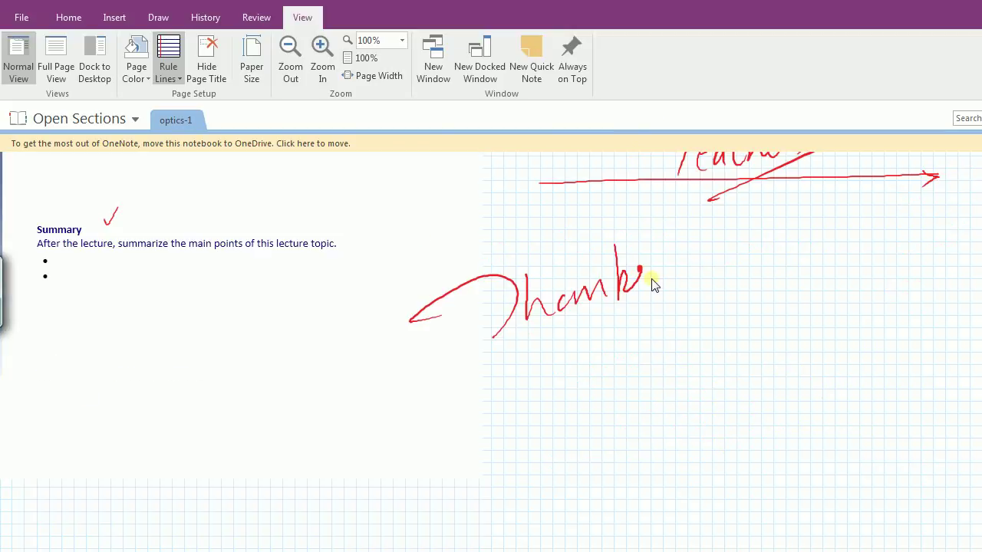
drag(652, 273, 645, 289)
mouse_move(535, 367)
mouse_down()
mouse_move(724, 286)
mouse_move(759, 326)
mouse_up()
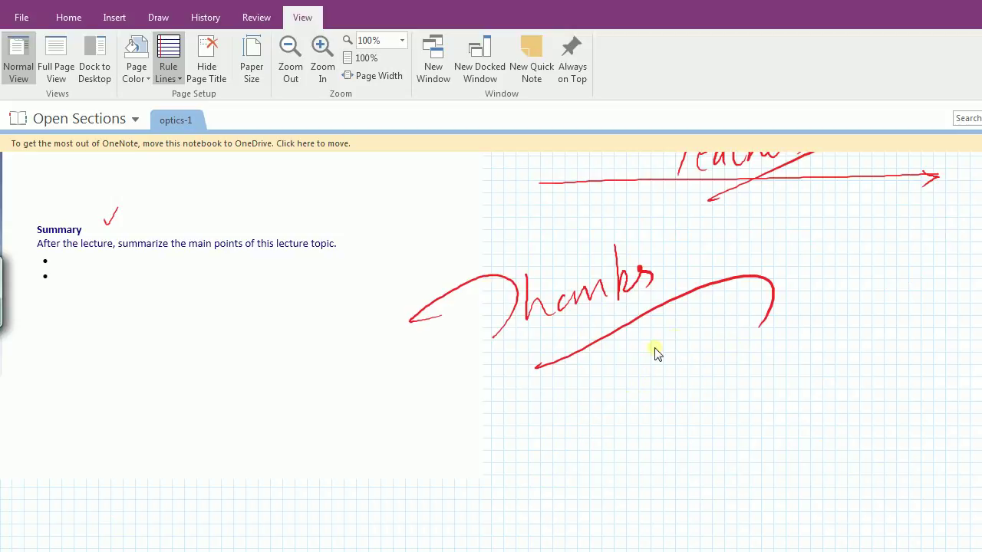
Step: Handwrite "any question" below "Thanks", with an arrow leading to "message me" and a second arrow pointing down from it
mouse_move(569, 393)
mouse_down()
mouse_move(552, 421)
mouse_move(587, 396)
mouse_move(596, 449)
mouse_up()
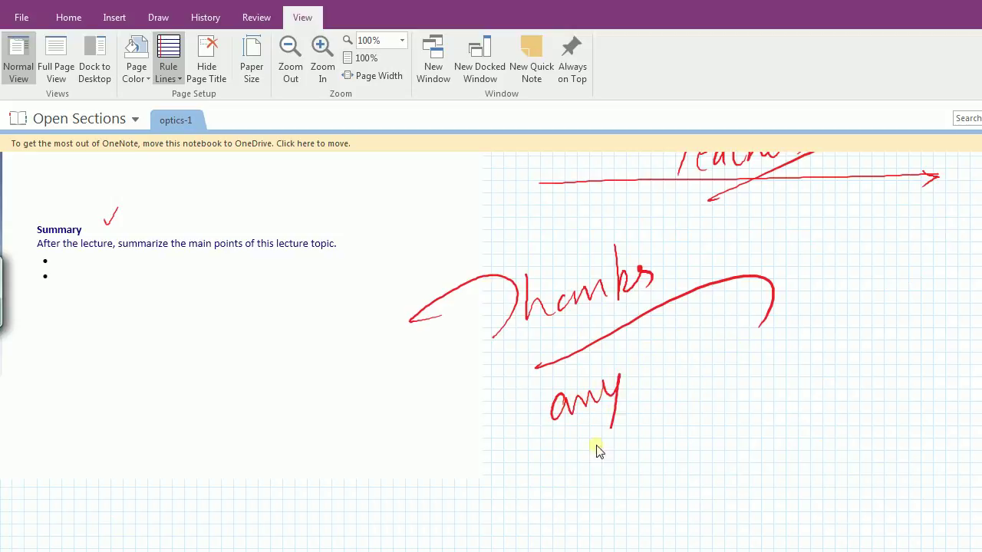
mouse_move(648, 367)
mouse_down()
mouse_move(688, 373)
mouse_move(731, 345)
mouse_move(748, 361)
mouse_move(795, 346)
mouse_move(835, 405)
mouse_move(728, 448)
mouse_move(762, 458)
mouse_move(798, 453)
mouse_move(846, 412)
mouse_move(942, 391)
mouse_up()
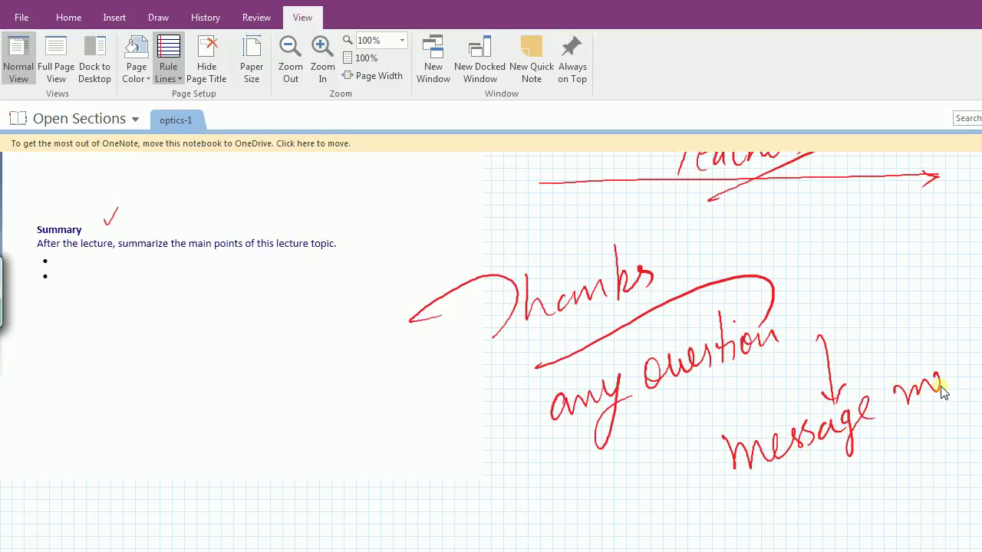
drag(879, 437, 892, 465)
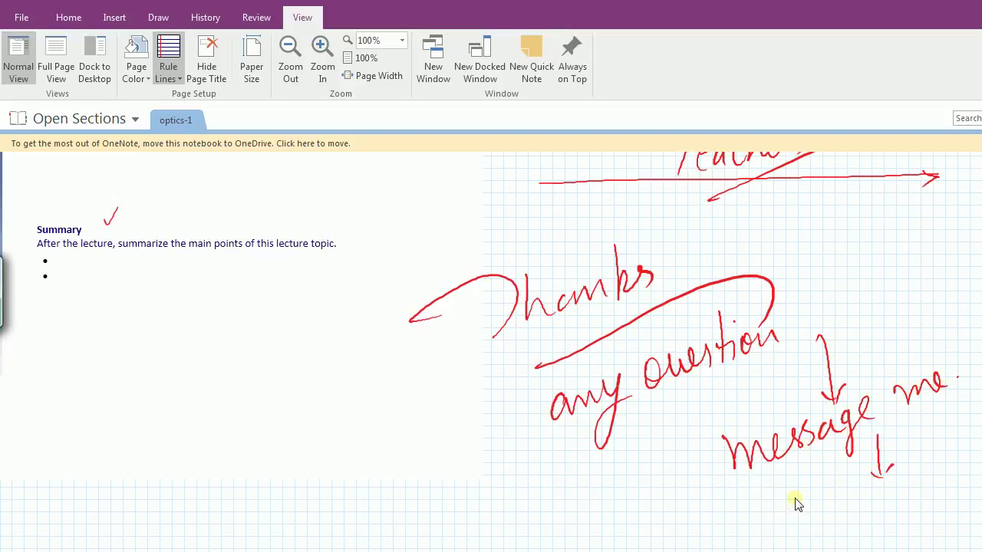
Step: Handwrite "Comment box / inbox" at the end of the second arrow and underline both options
mouse_move(795, 493)
mouse_down()
mouse_move(829, 511)
mouse_move(876, 486)
mouse_move(909, 507)
mouse_up()
drag(838, 535, 909, 506)
drag(790, 472, 774, 537)
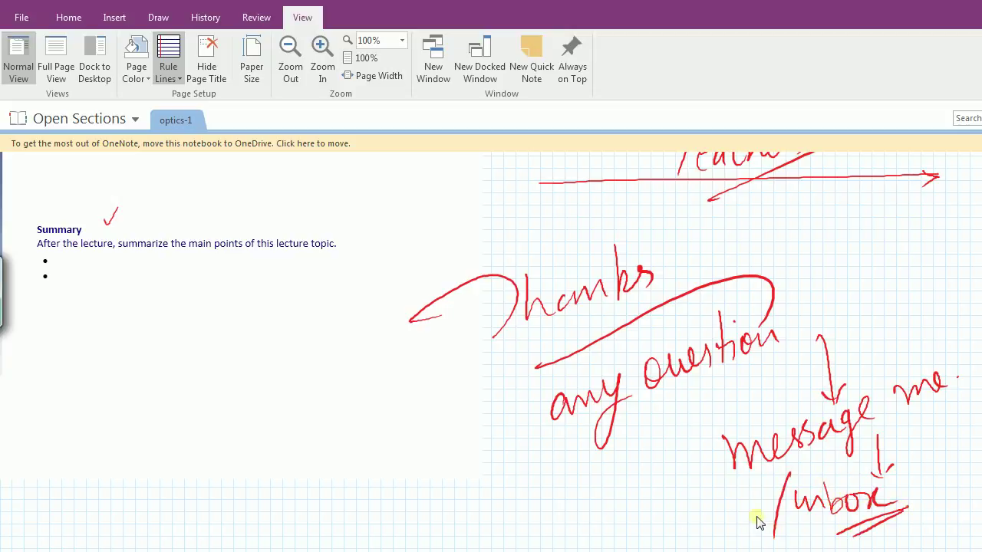
mouse_move(534, 503)
mouse_down()
mouse_move(530, 528)
mouse_move(621, 509)
mouse_move(649, 473)
mouse_move(682, 467)
mouse_move(702, 502)
mouse_move(734, 495)
mouse_move(774, 529)
mouse_up()
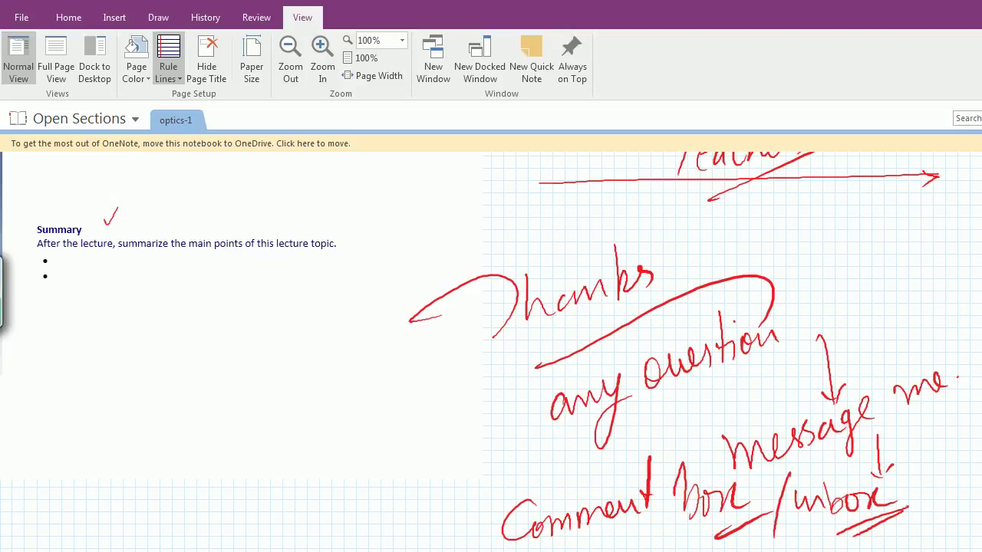